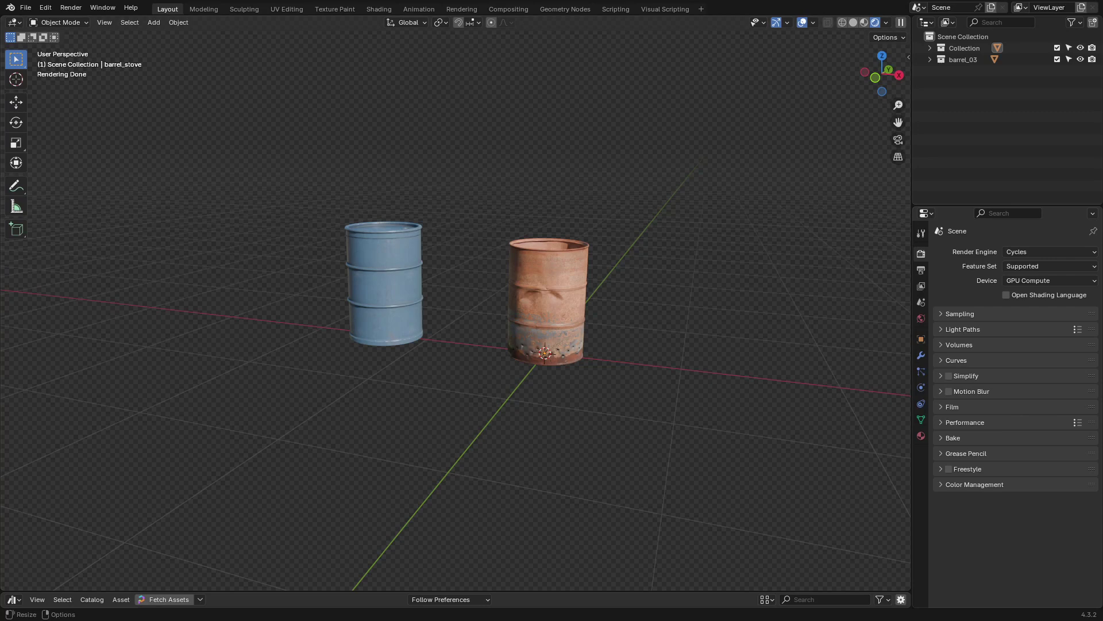
# Install and enable the NODE-IT add-on, then make the left half of a split view a Shader Editor
pyautogui.moveTo(480, 304); pyautogui.dragTo(480, 303)
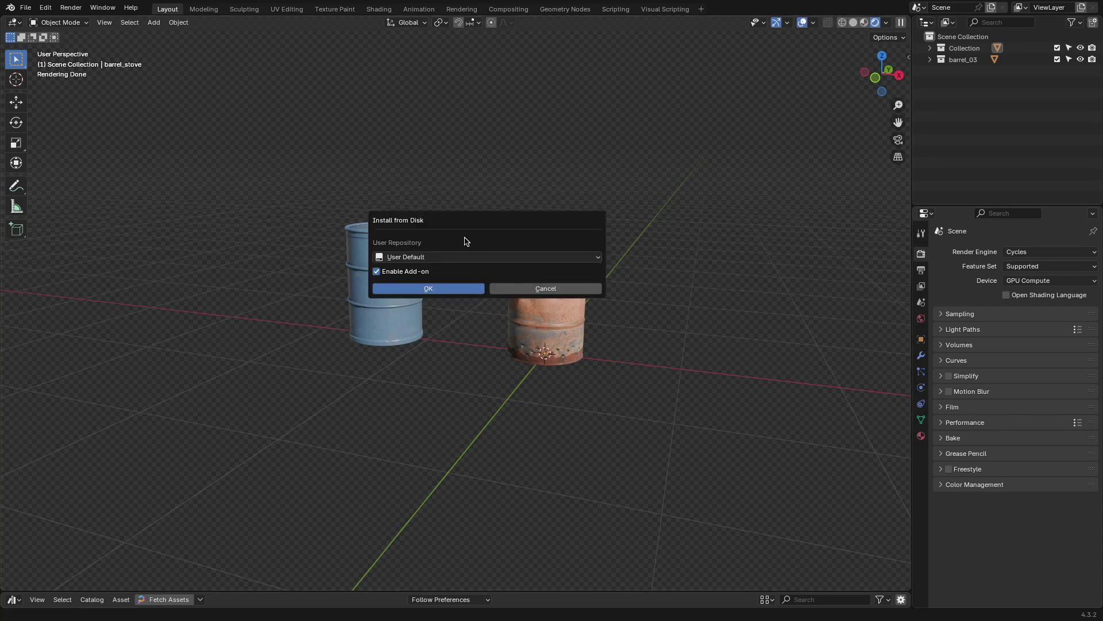
pyautogui.click(443, 288)
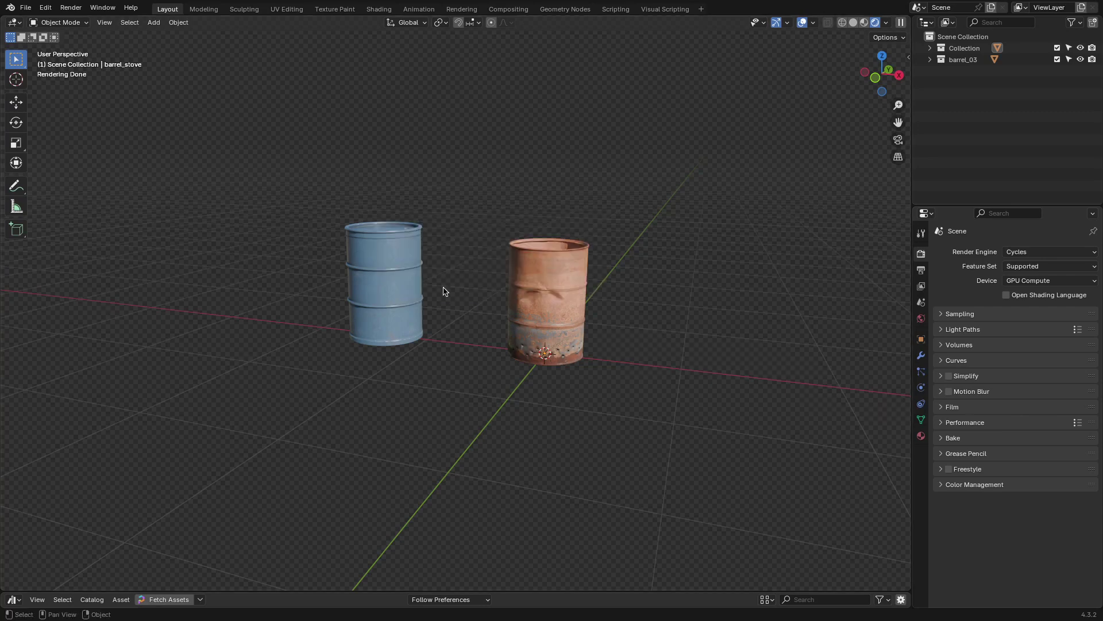
pyautogui.moveTo(2, 21); pyautogui.dragTo(450, 69)
pyautogui.click(14, 23)
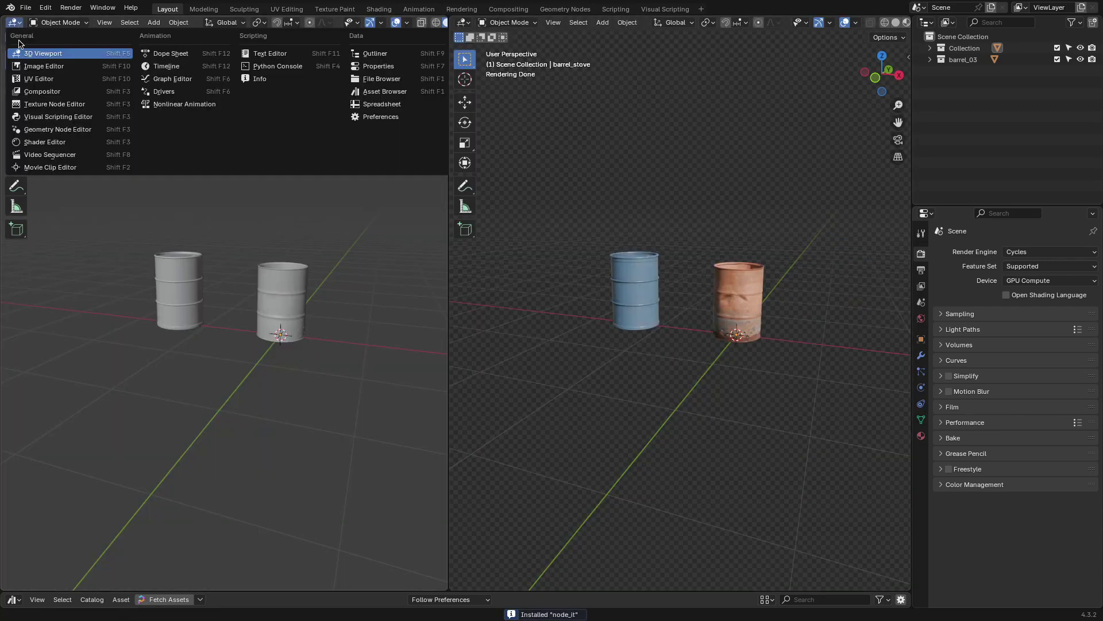
pyautogui.click(46, 142)
# Show the NODE-IT panel beside the barrel's nodes and browse its node presets
pyautogui.click(442, 225)
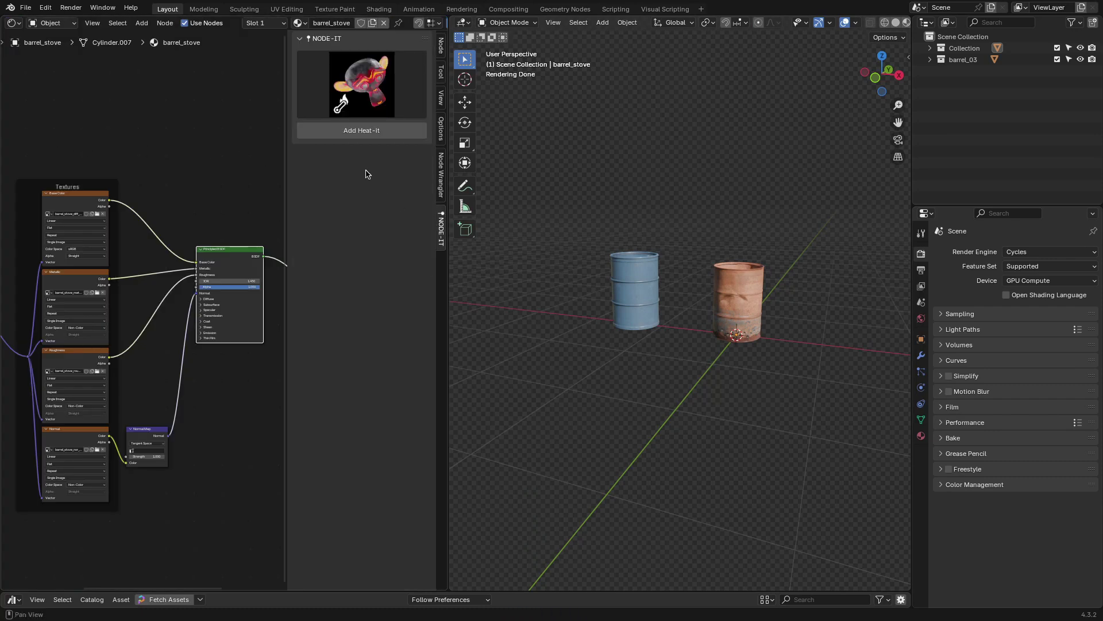
pyautogui.click(358, 92)
pyautogui.scroll(5, 227, 180)
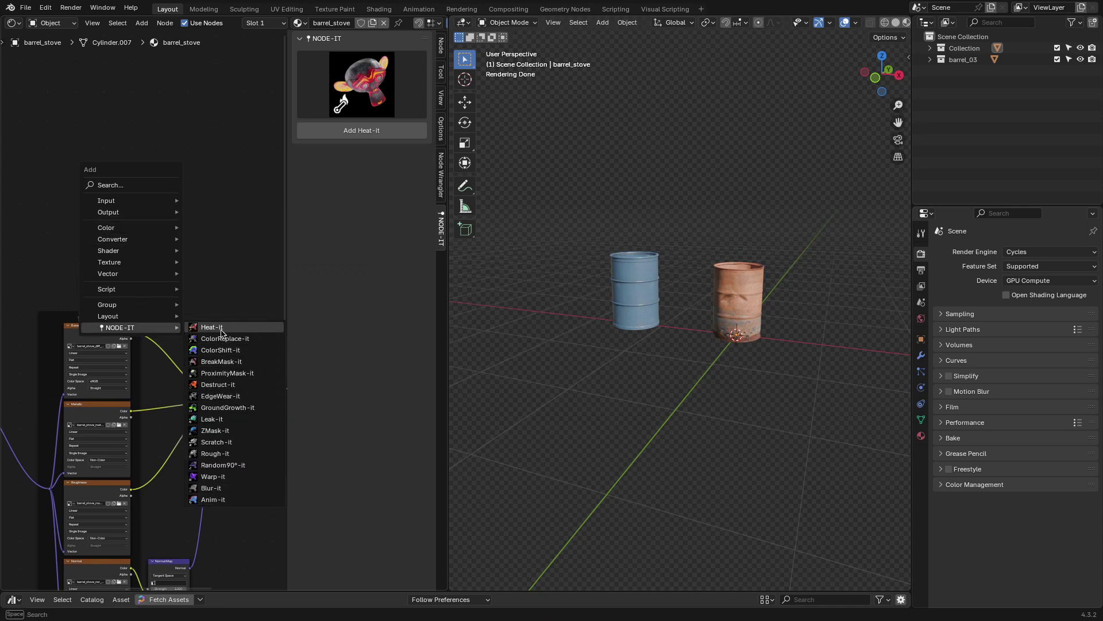
# Add a Heat-it node to the rusty barrel's material and frame the barrel
pyautogui.click(221, 332)
pyautogui.click(738, 299)
pyautogui.press('KP_Decimal')
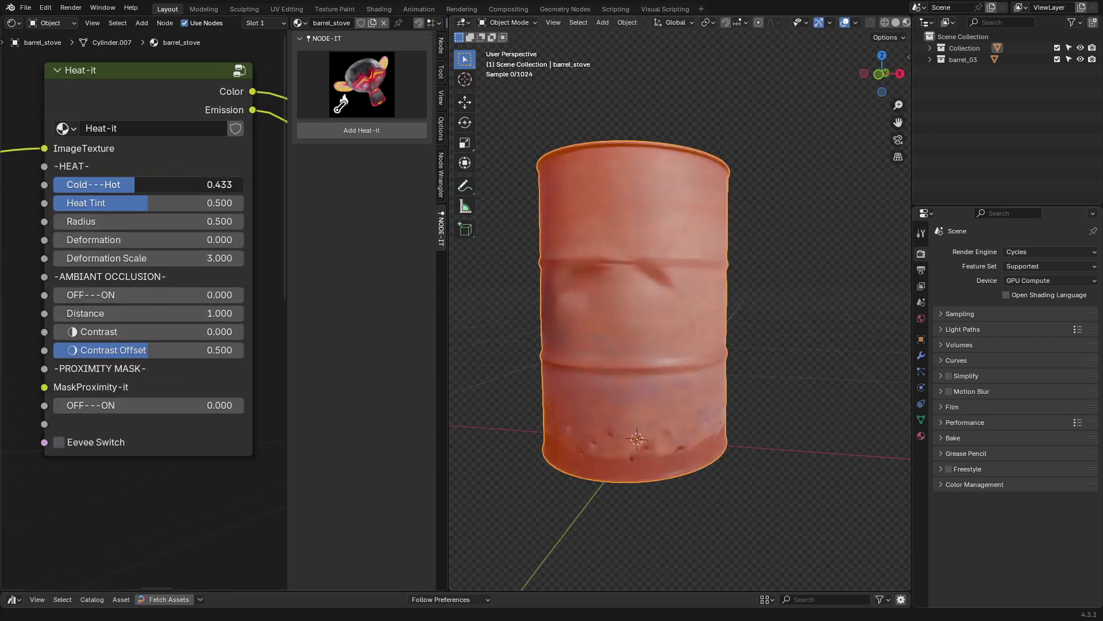
pyautogui.scroll(3, 714, 301)
# Raise Heat Tint to 1.000 and set Deformation to 0.301 with a lower Deformation Scale
pyautogui.moveTo(173, 203); pyautogui.dragTo(210, 217)
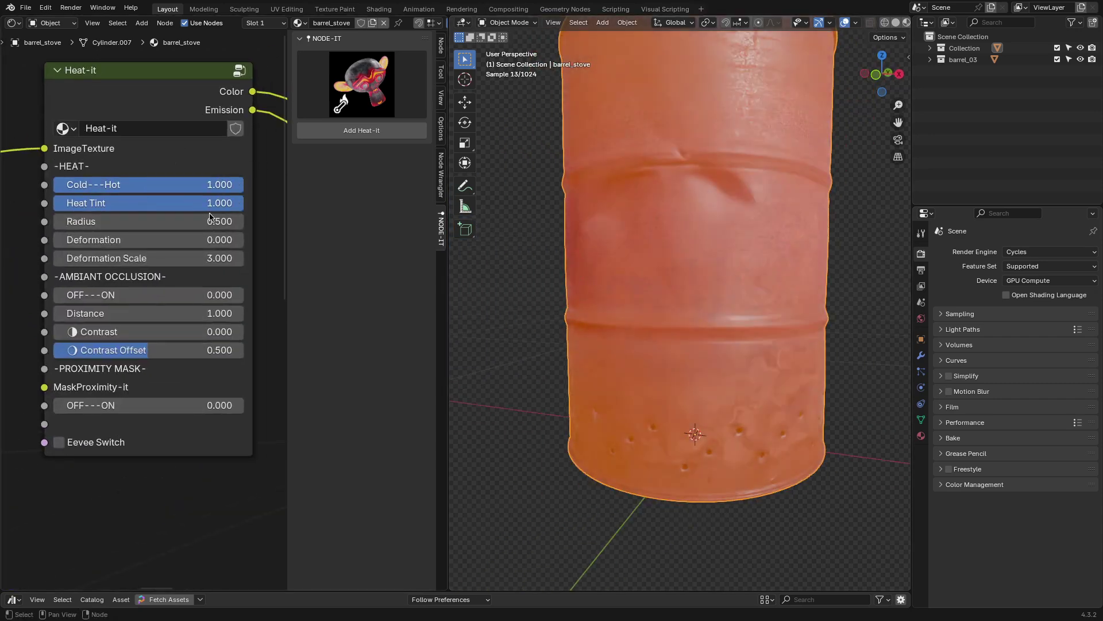
pyautogui.moveTo(89, 240); pyautogui.dragTo(195, 258)
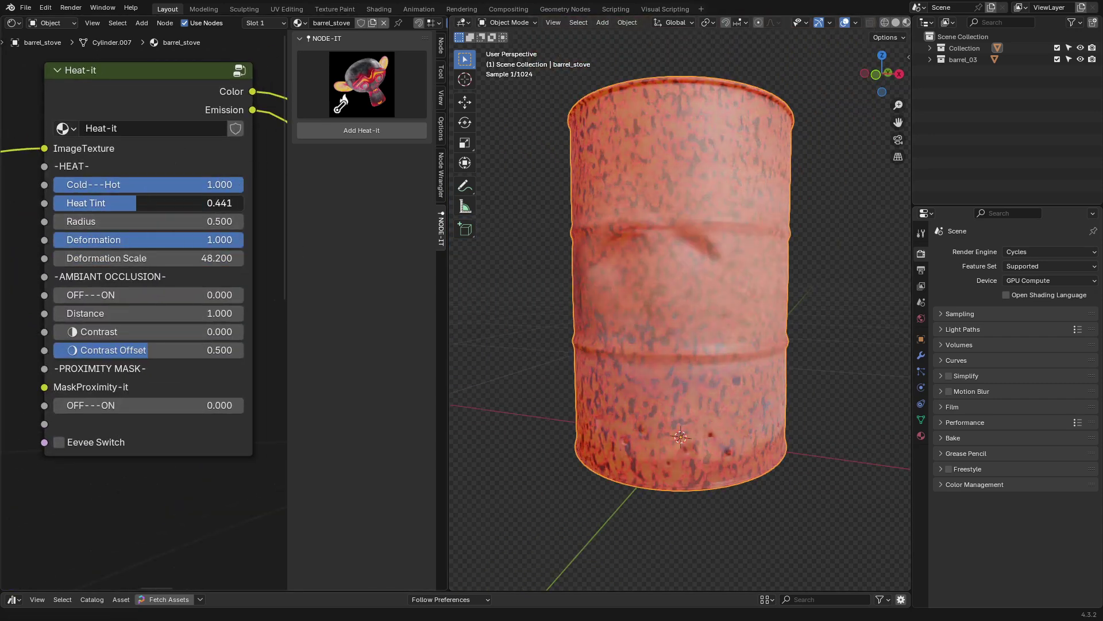
pyautogui.moveTo(505, 277); pyautogui.dragTo(552, 230, button='middle')
pyautogui.moveTo(173, 258); pyautogui.dragTo(155, 258)
pyautogui.moveTo(708, 319); pyautogui.dragTo(691, 292, button='middle')
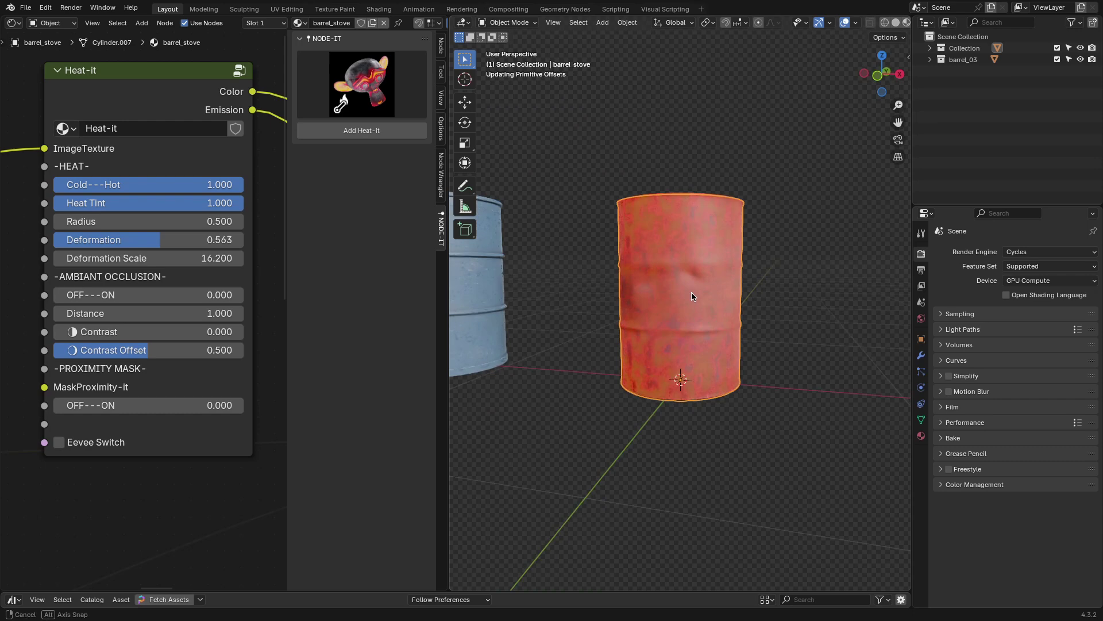
pyautogui.moveTo(159, 239); pyautogui.dragTo(110, 240)
# Turn on ambient occlusion with Contrast 0.550, Contrast Offset 0.186, and Cold---Hot 0.128
pyautogui.moveTo(69, 295); pyautogui.dragTo(244, 295)
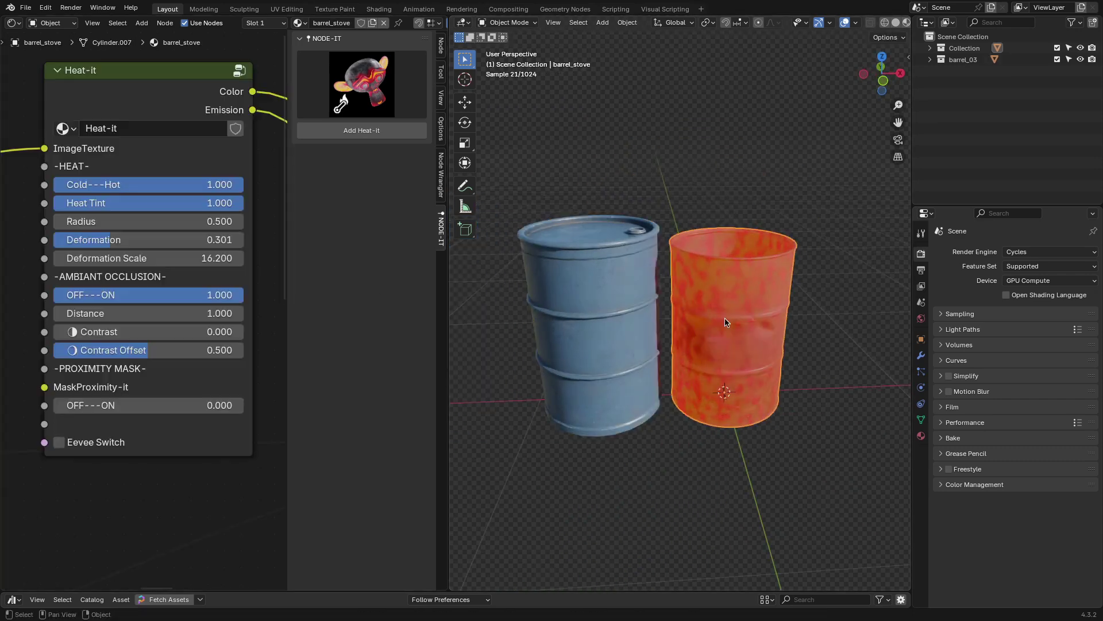
pyautogui.moveTo(173, 184); pyautogui.dragTo(53, 184)
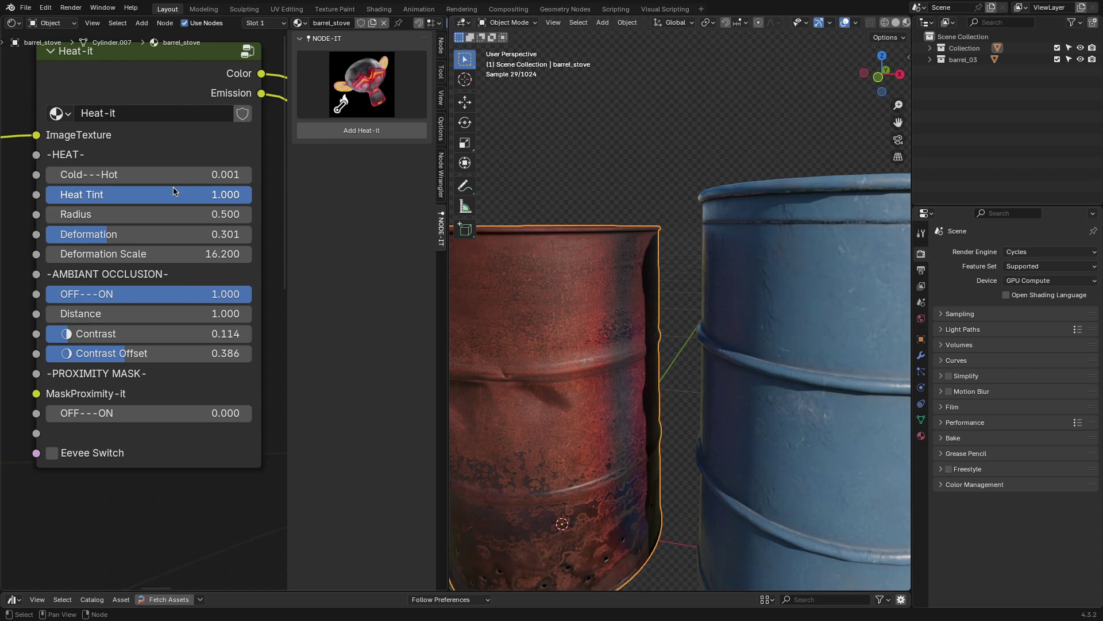
pyautogui.moveTo(176, 194); pyautogui.dragTo(55, 194)
pyautogui.moveTo(63, 175); pyautogui.dragTo(81, 175)
pyautogui.moveTo(143, 352); pyautogui.dragTo(104, 353)
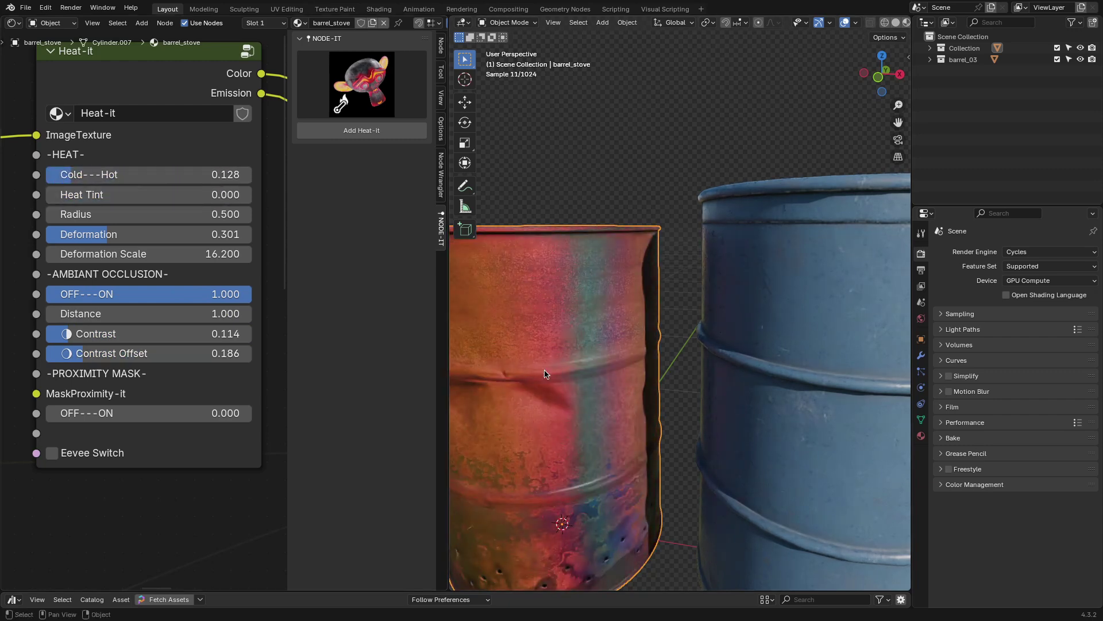
pyautogui.moveTo(545, 374); pyautogui.dragTo(580, 368, button='middle')
pyautogui.moveTo(92, 333); pyautogui.dragTo(106, 353)
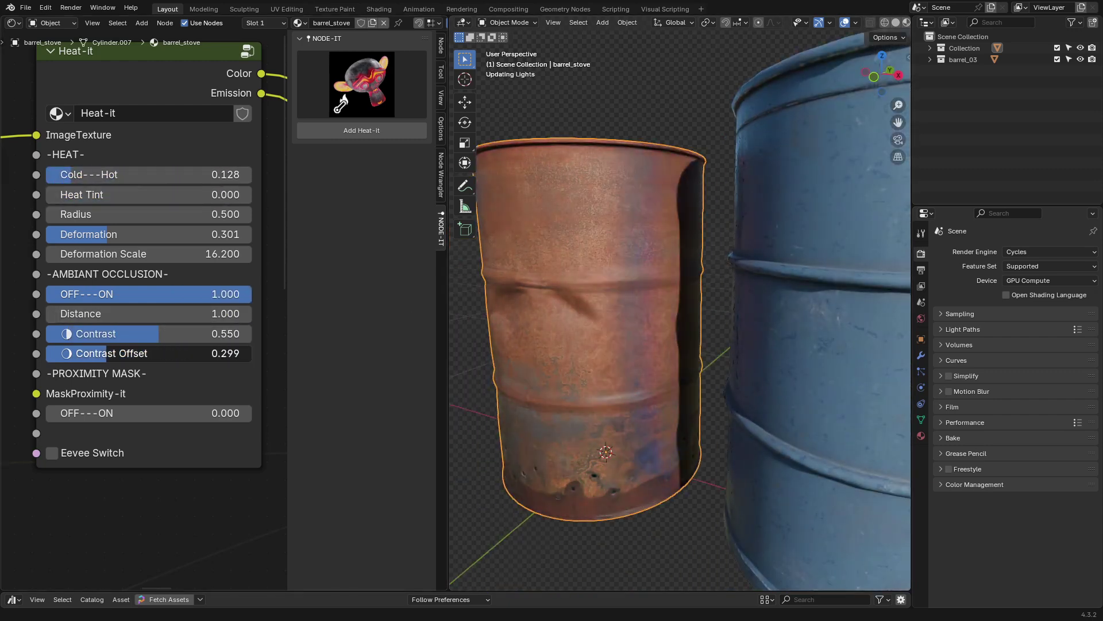
pyautogui.moveTo(131, 199); pyautogui.dragTo(148, 198)
pyautogui.moveTo(851, 287); pyautogui.dragTo(874, 276)
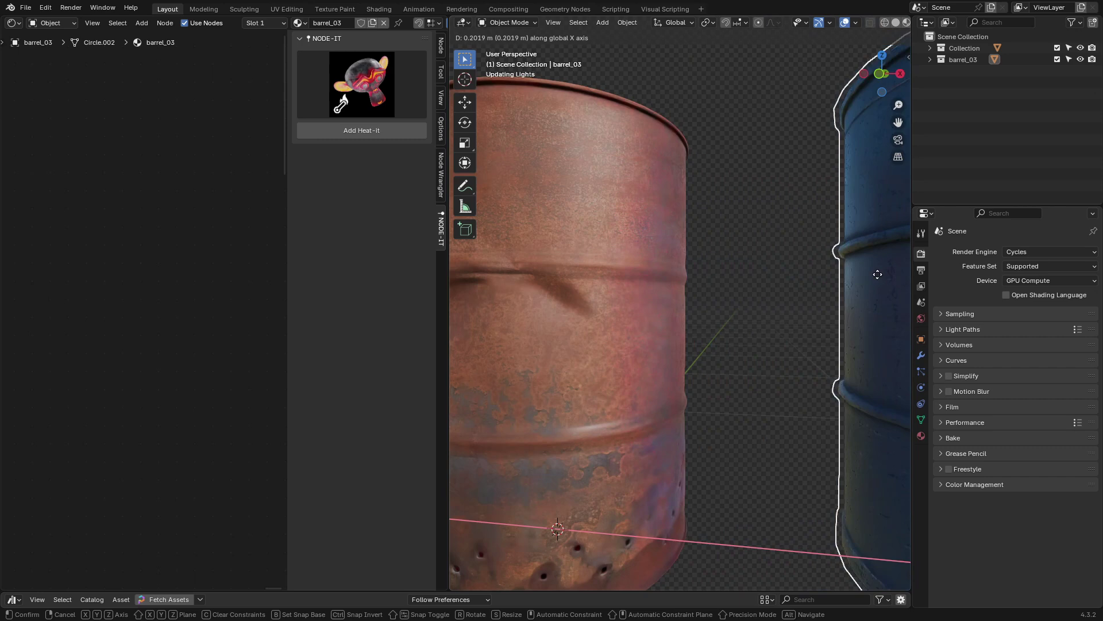
# Shift the blue barrel along X and duplicate the barrels along Y into a grid
pyautogui.moveTo(874, 276); pyautogui.dragTo(738, 290, button='middle')
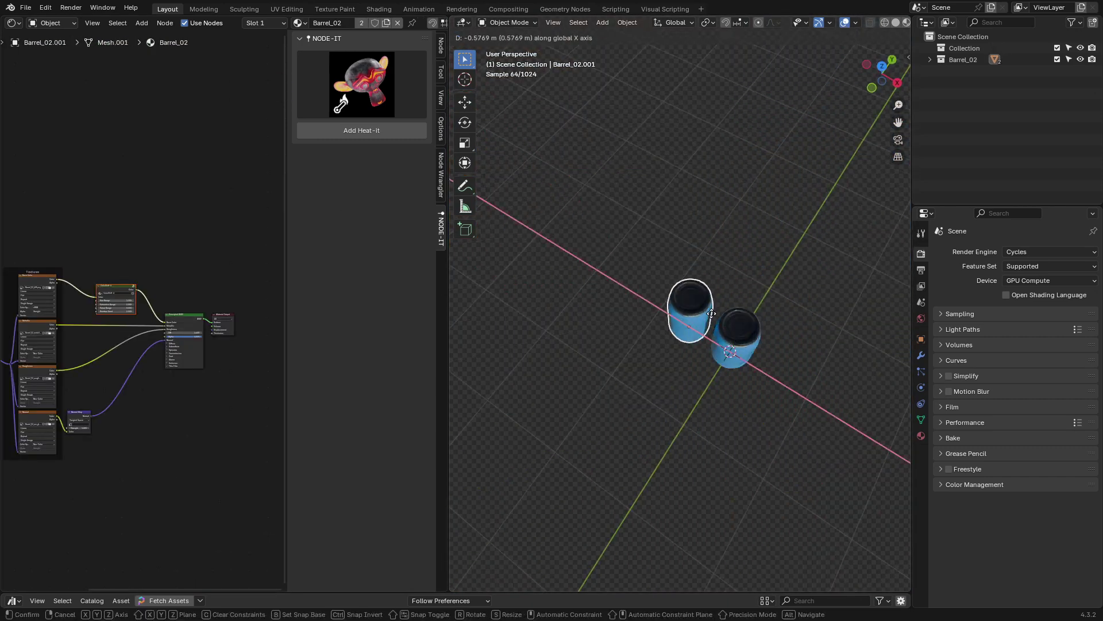
pyautogui.hotkey('shift', 'd')
pyautogui.press('y')
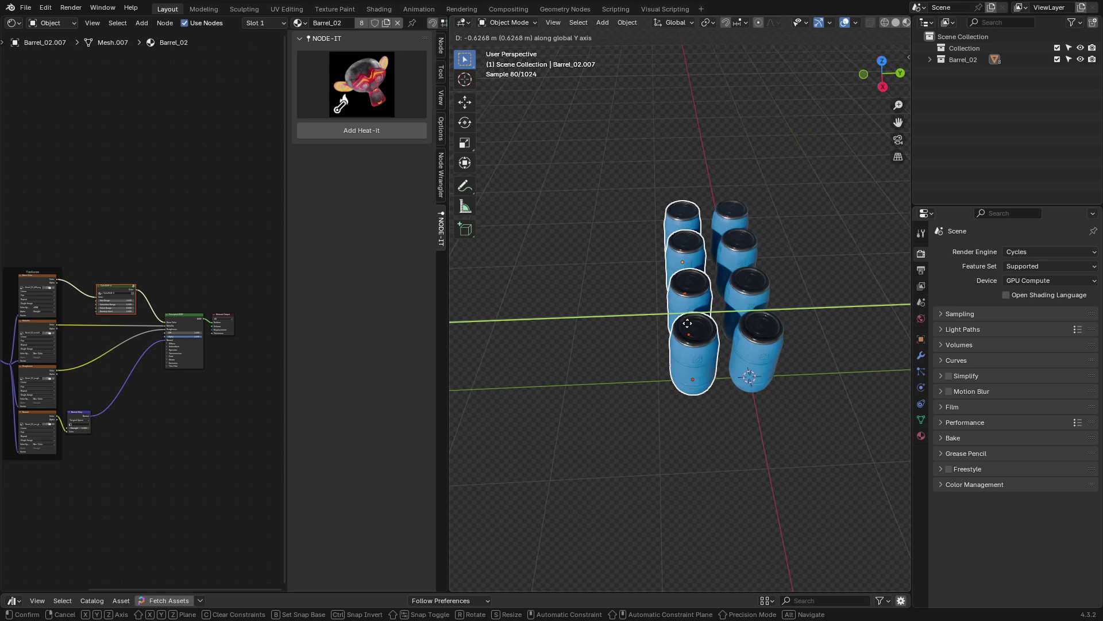
pyautogui.moveTo(776, 363); pyautogui.dragTo(764, 350, button='middle')
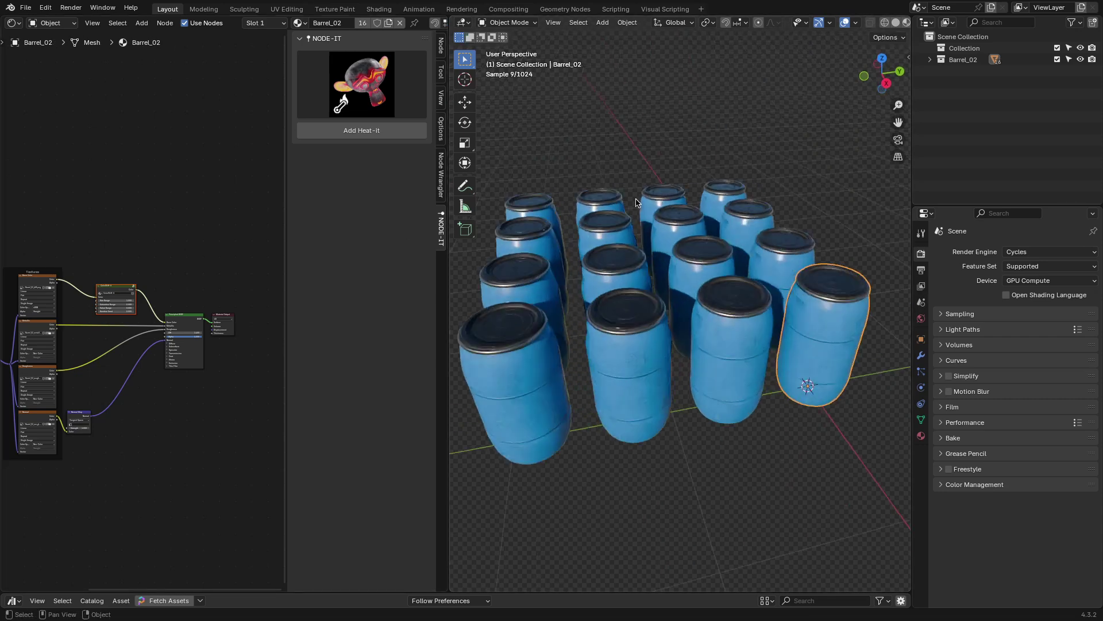
# Replace a mistaken Heat-it node with a ColorShift-it node in the barrel material chain
pyautogui.click(354, 131)
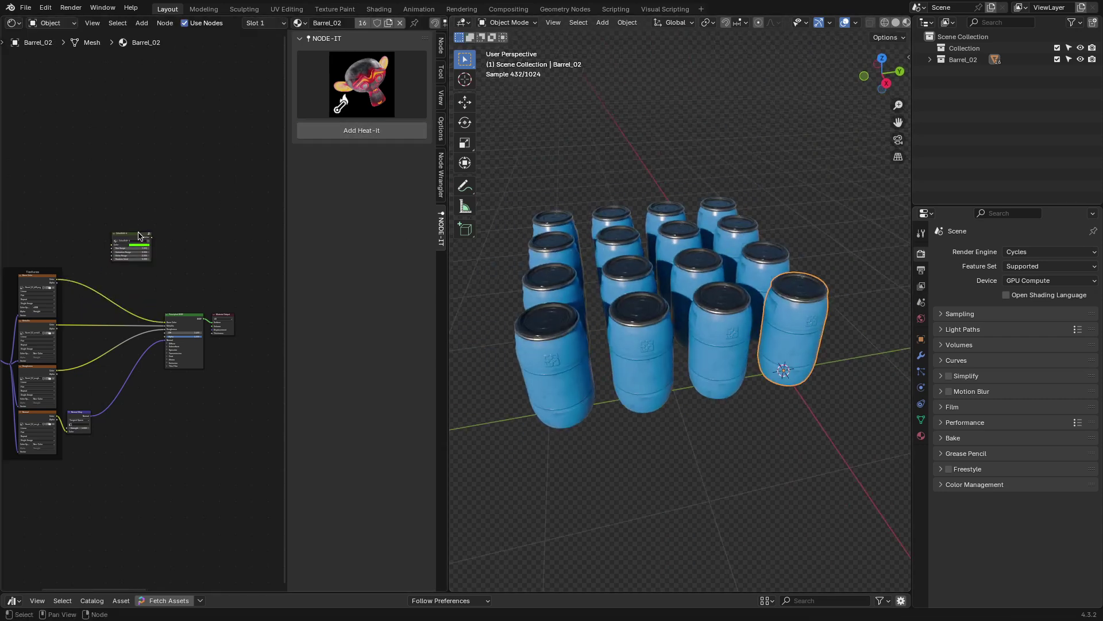
pyautogui.hotkey('ctrl', 'z')
pyautogui.click(361, 84)
pyautogui.click(448, 161)
pyautogui.click(140, 259)
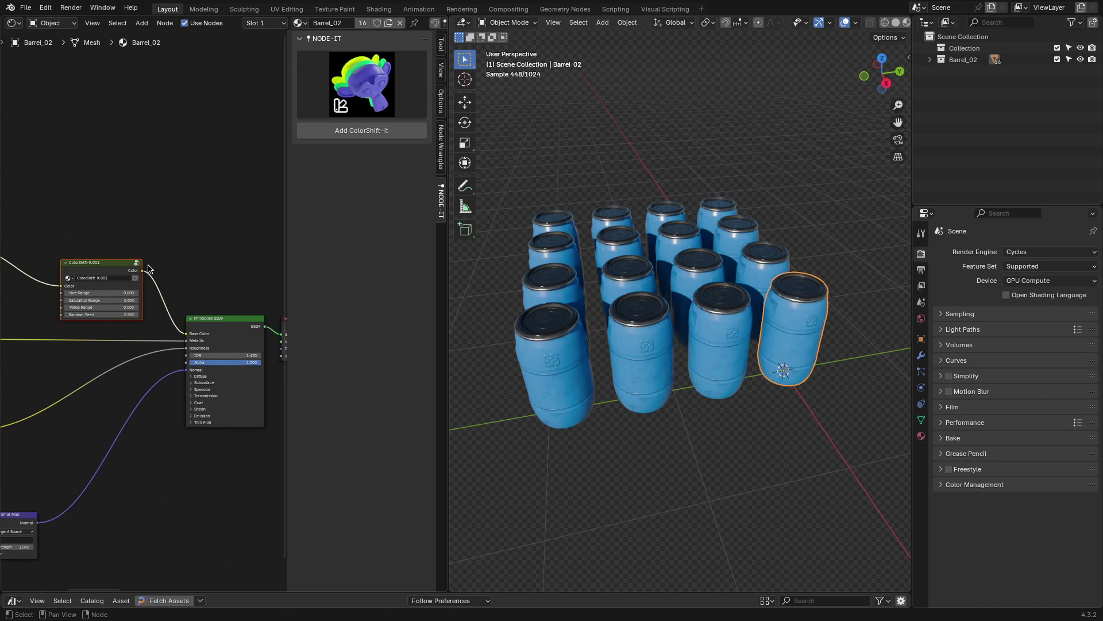
pyautogui.scroll(7, 120, 258)
# Change ColorShift-it's Random Seed and raise Value Range to vary barrel colours and brightness
pyautogui.moveTo(107, 322); pyautogui.dragTo(186, 320)
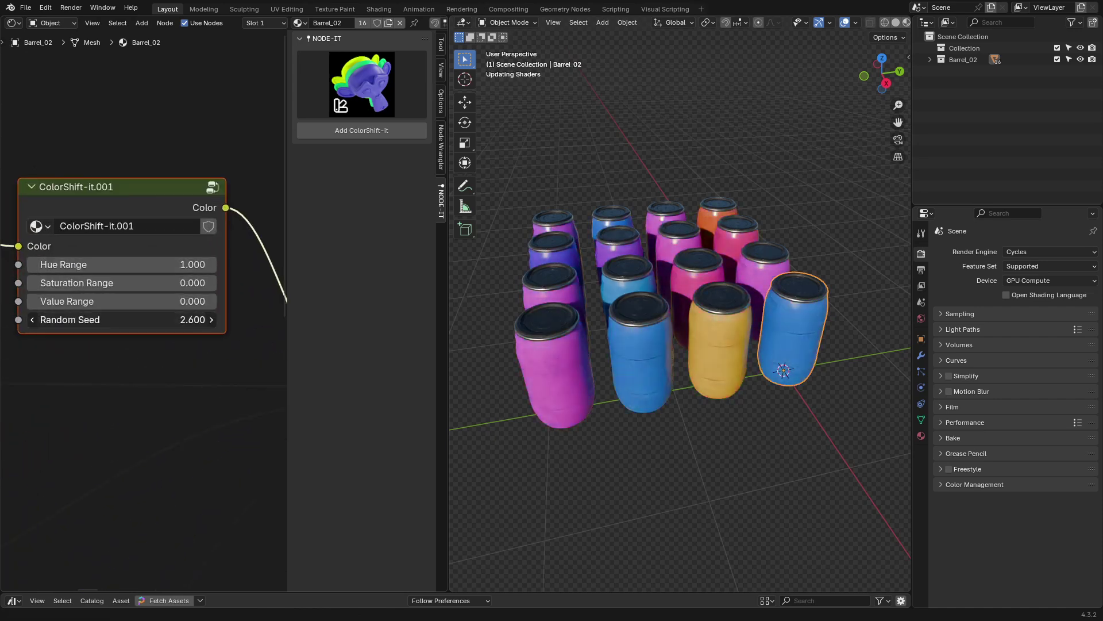
pyautogui.scroll(5, 650, 291)
pyautogui.scroll(-4, 650, 292)
pyautogui.moveTo(638, 287); pyautogui.dragTo(649, 292, button='middle')
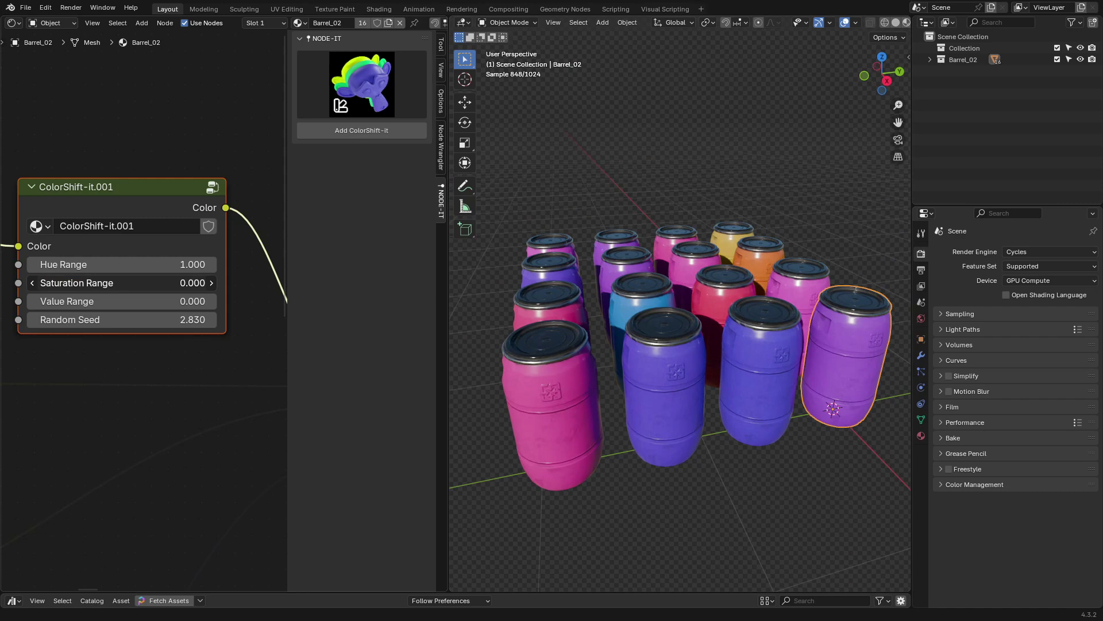
pyautogui.moveTo(115, 283); pyautogui.dragTo(215, 320)
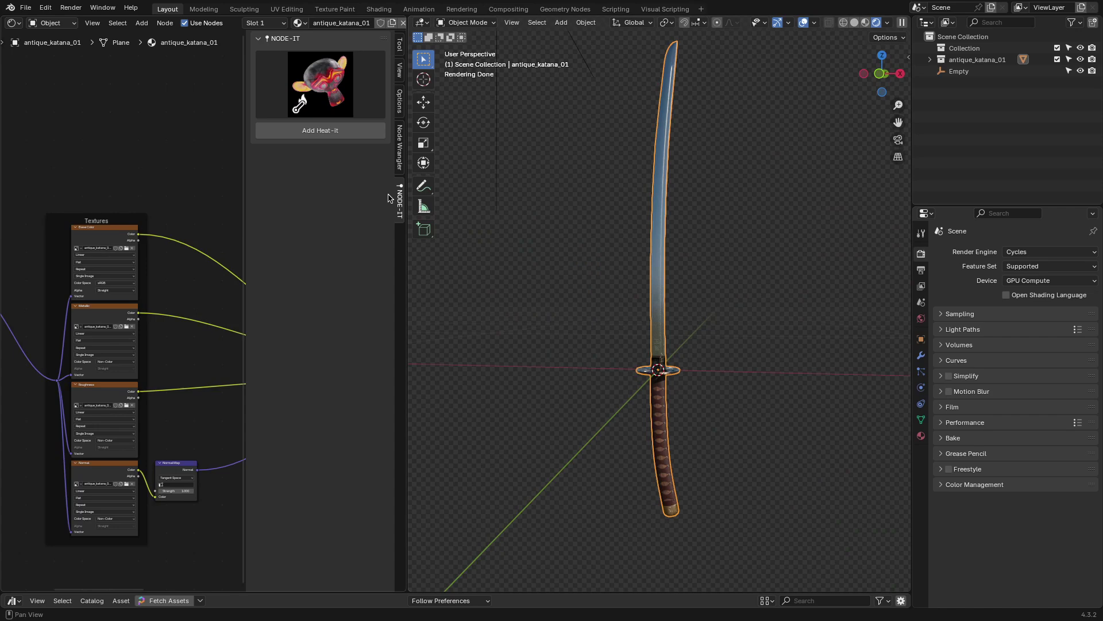
# Add a ProximityMask-it node to the katana material and peek inside its group
pyautogui.click(320, 130)
pyautogui.click(125, 244)
pyautogui.scroll(2, 124, 244)
pyautogui.press('Tab')
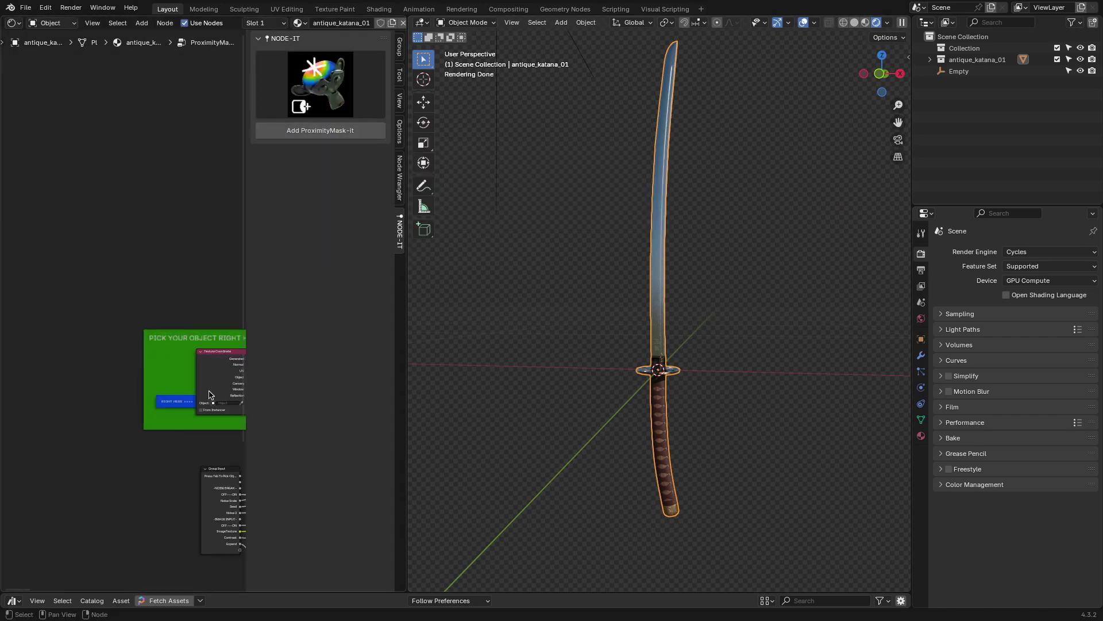
pyautogui.press('Tab')
# Wire the mask colour into the mix factor, set Seed to 11.300, and move the Empty
pyautogui.moveTo(106, 192); pyautogui.dragTo(143, 297)
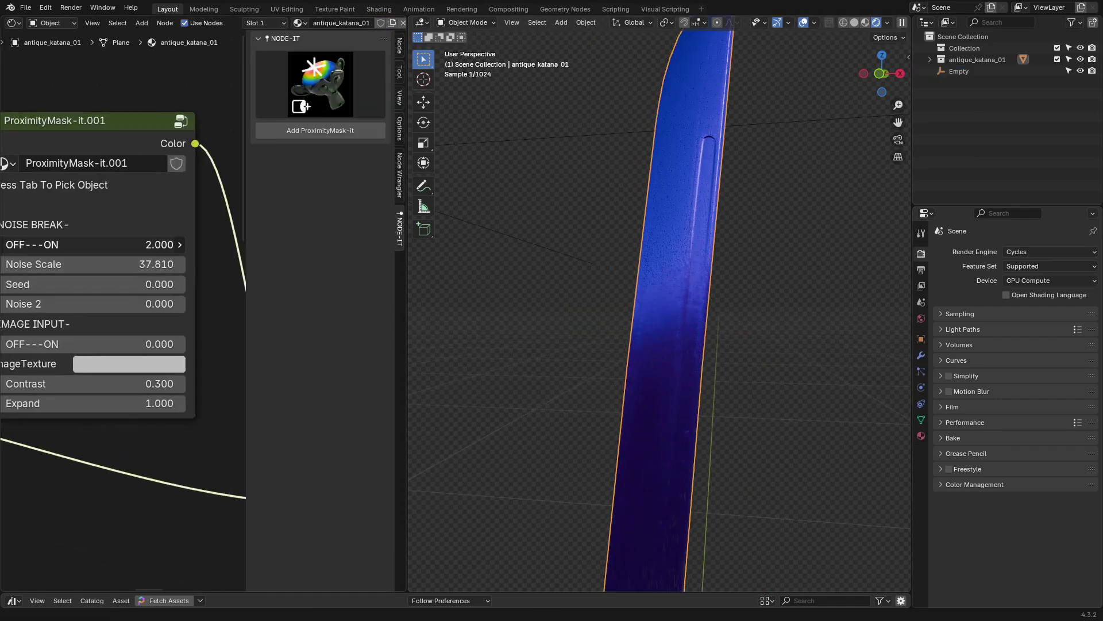
pyautogui.moveTo(92, 284); pyautogui.dragTo(130, 322)
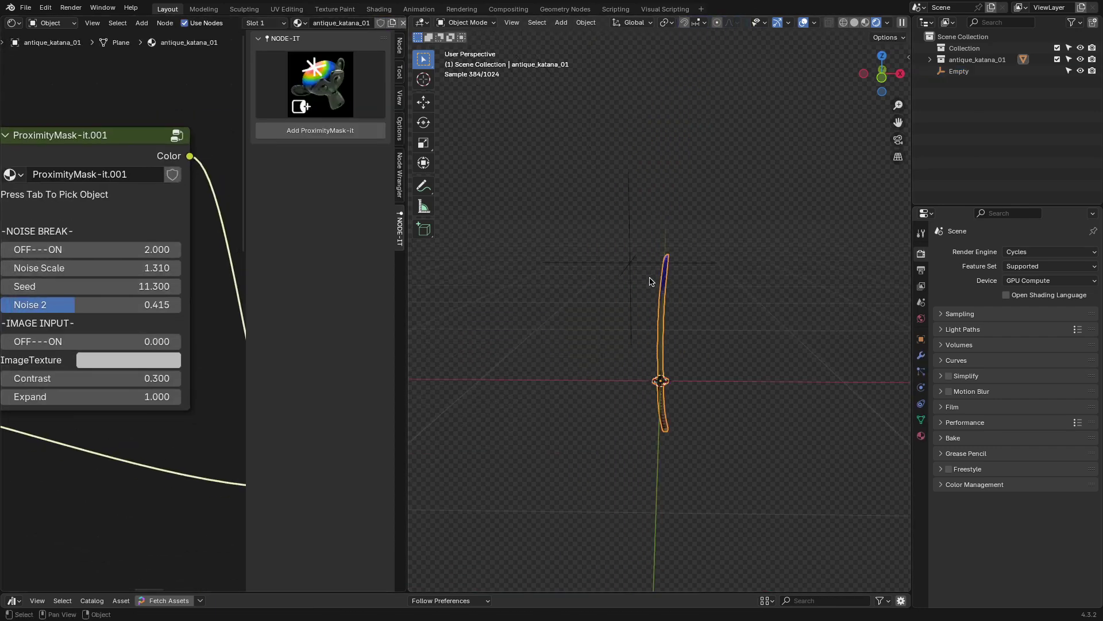
pyautogui.click(604, 534)
pyautogui.press('g')
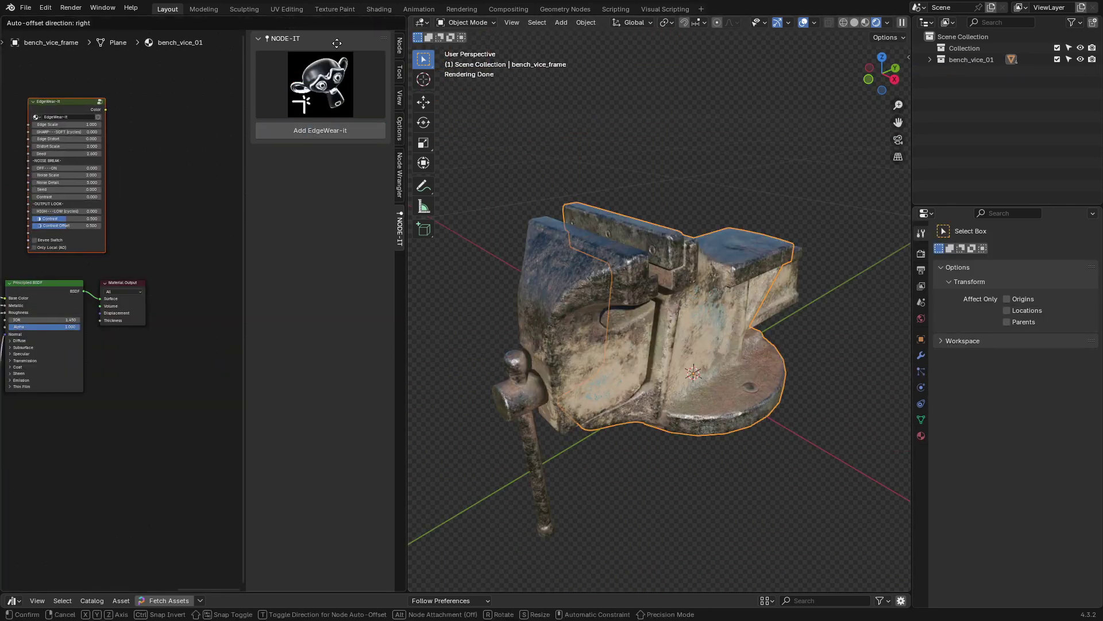
# Insert the edge-wear node, push Contrast Offset to full, soften the edges, and set Noise Break 0.181
pyautogui.hotkey('shift', 'a')
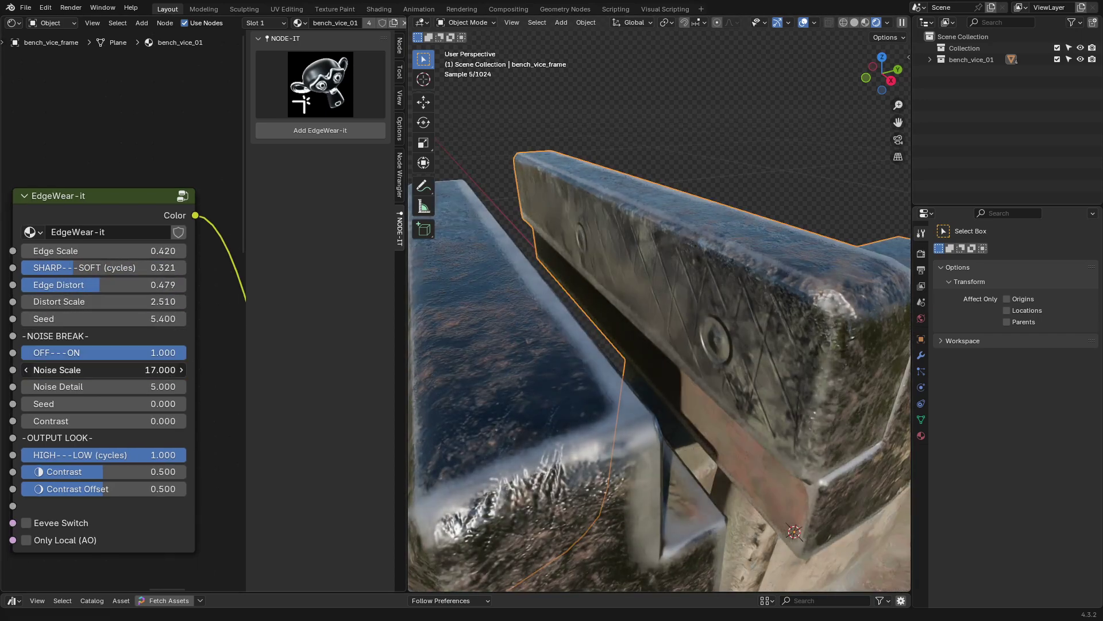
pyautogui.hotkey('ctrl', 'z')
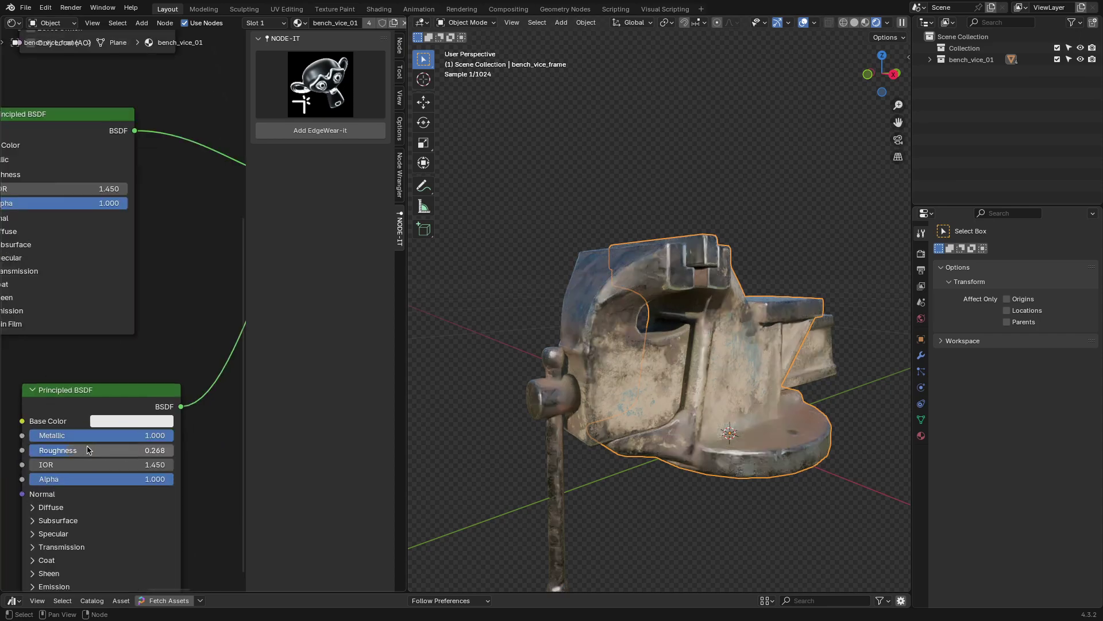
pyautogui.moveTo(644, 367); pyautogui.dragTo(671, 375, button='middle')
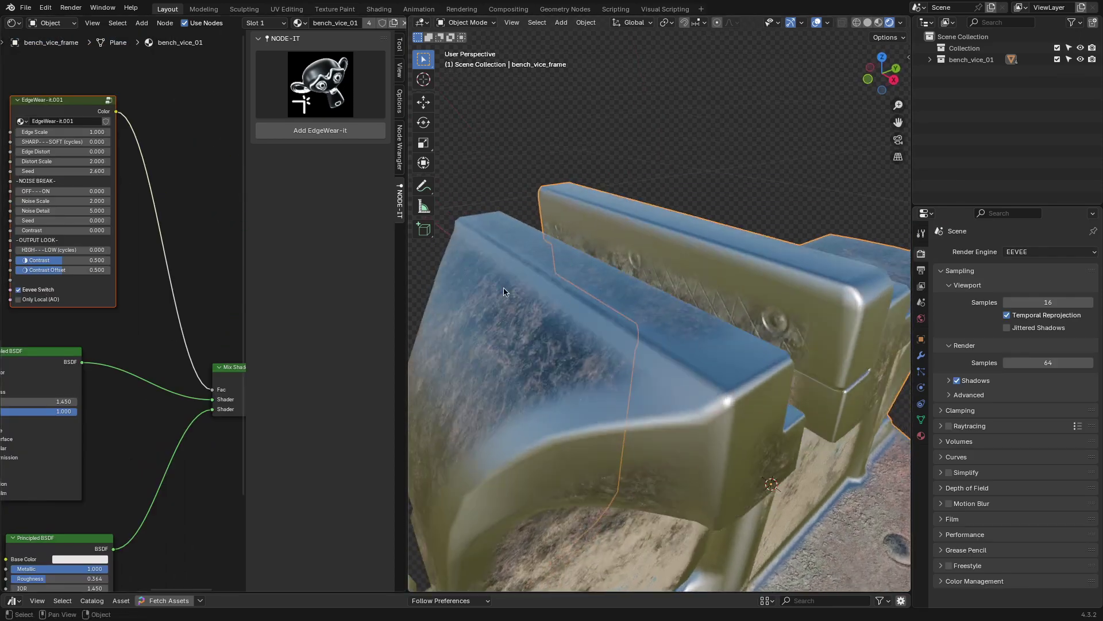
pyautogui.moveTo(60, 272); pyautogui.dragTo(109, 272)
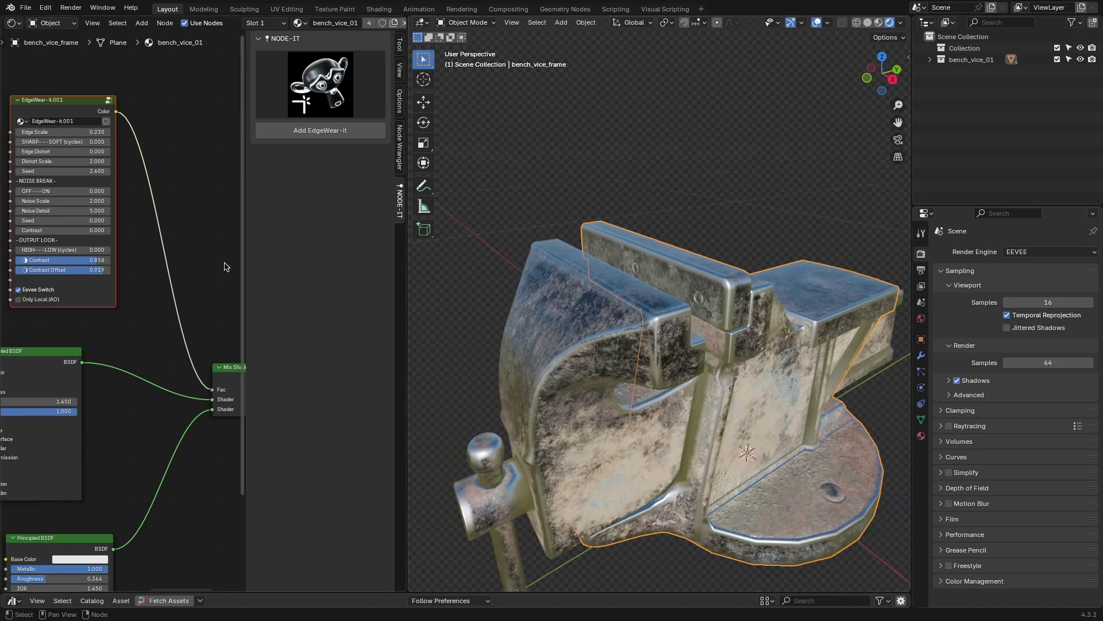
pyautogui.scroll(1, 91, 83)
pyautogui.moveTo(34, 157); pyautogui.dragTo(64, 157)
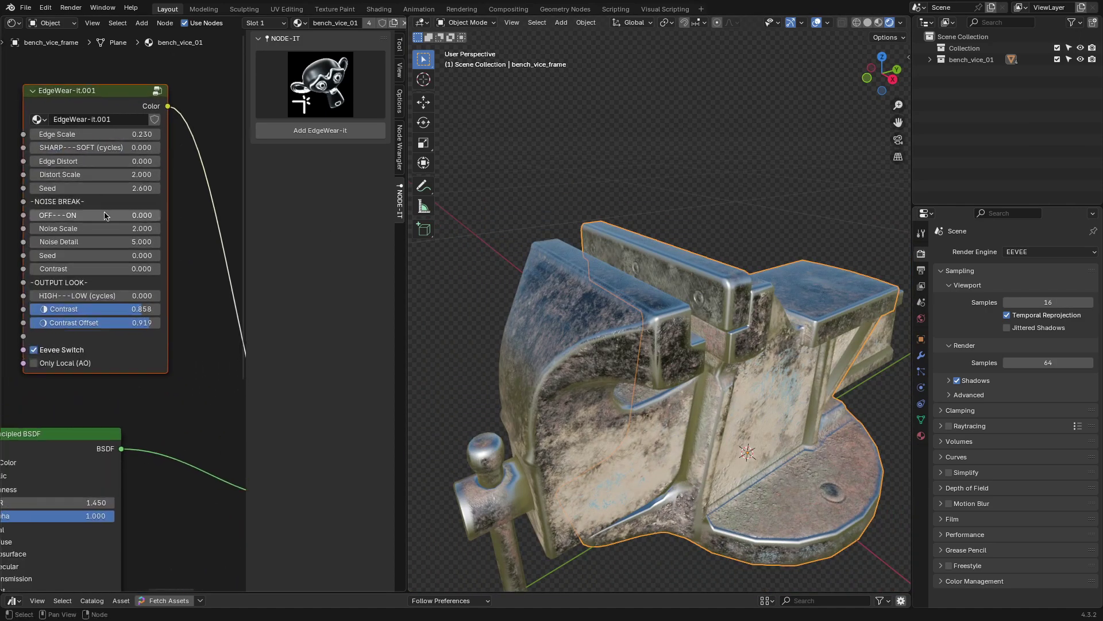
pyautogui.moveTo(69, 215); pyautogui.dragTo(141, 215)
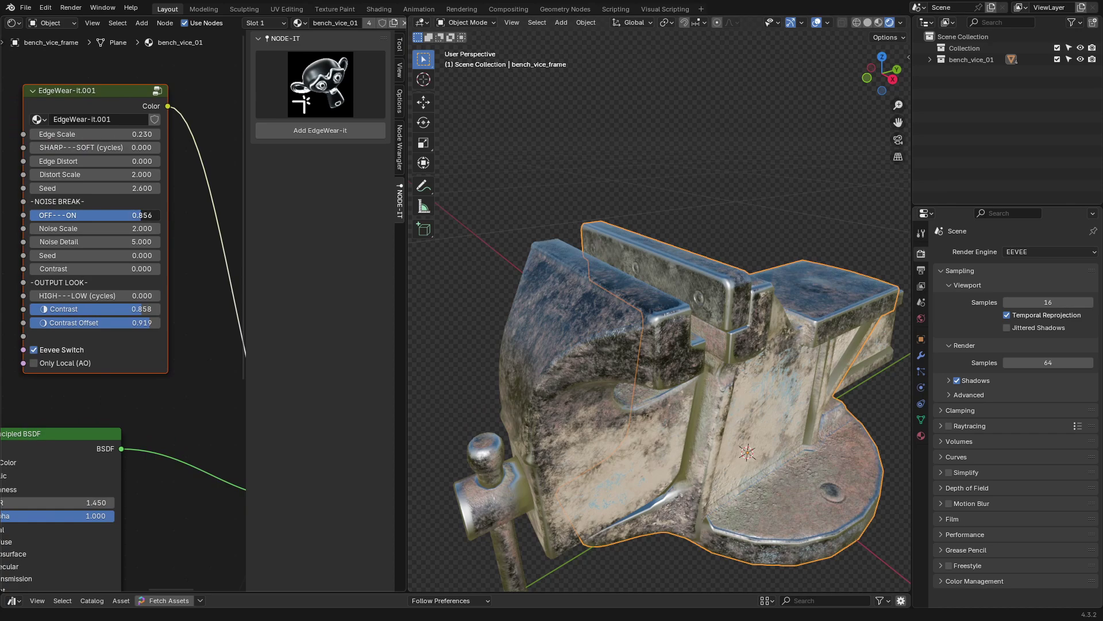
pyautogui.moveTo(624, 284); pyautogui.dragTo(644, 249, button='middle')
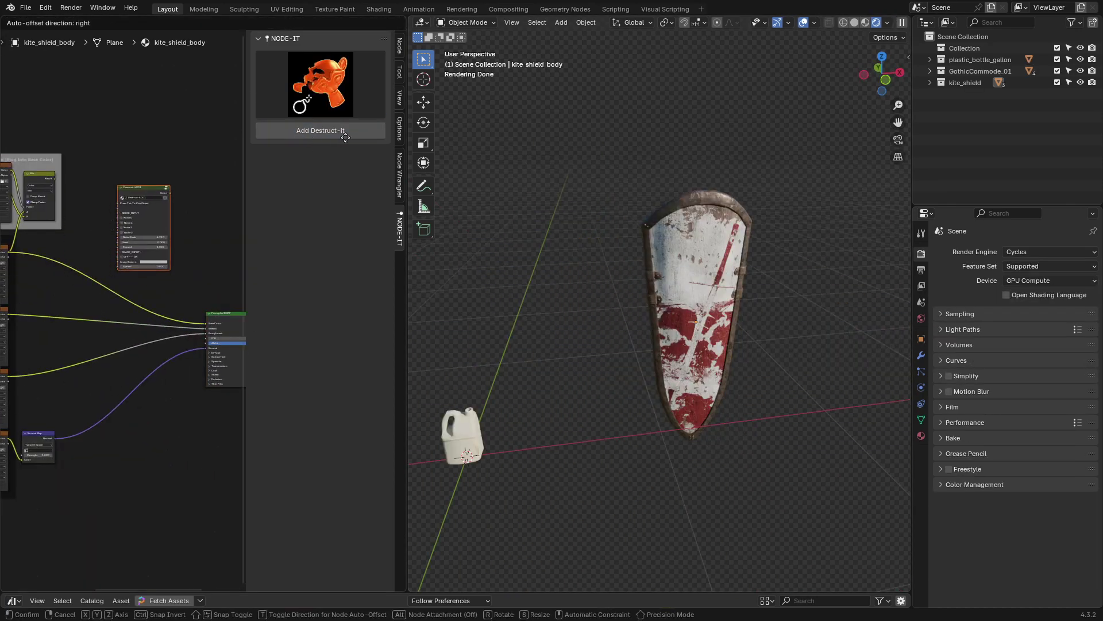
# Add Destruct-it to the shield material with Noise 0 enabled, lower noise scale and a new seed
pyautogui.click(345, 131)
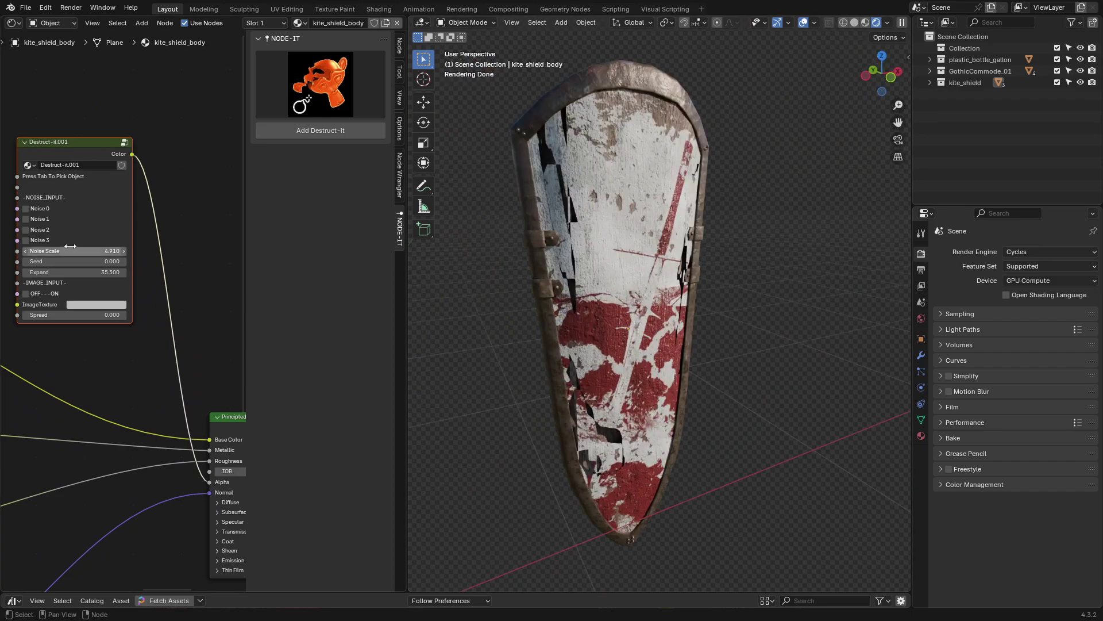
pyautogui.click(25, 208)
pyautogui.moveTo(87, 250); pyautogui.dragTo(34, 251)
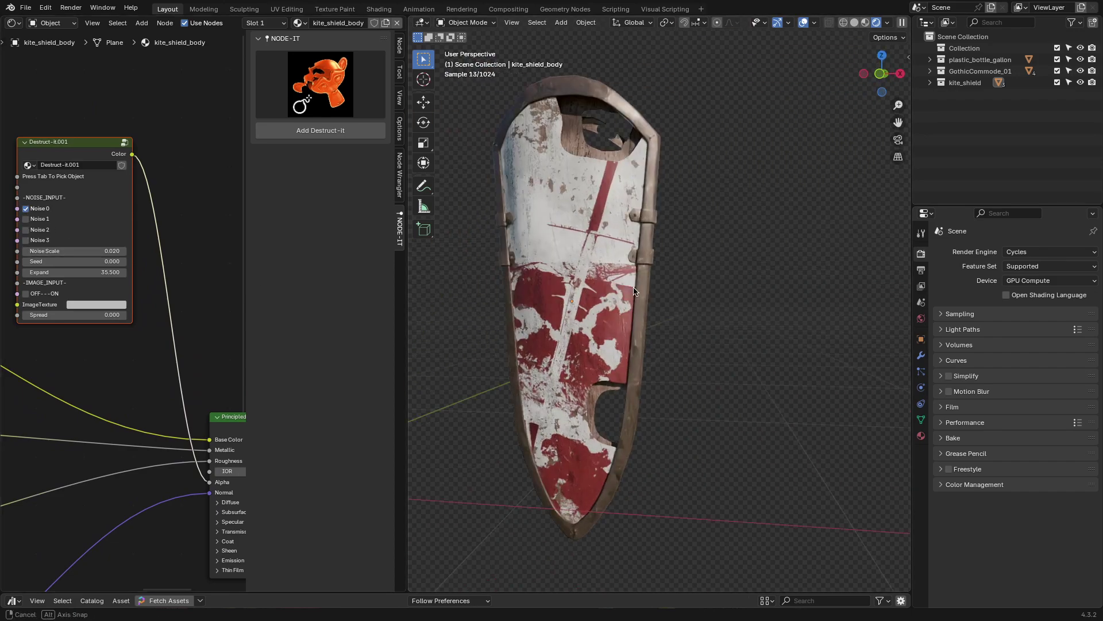
pyautogui.moveTo(75, 261)
pyautogui.mouseDown()
pyautogui.moveTo(106, 250)
pyautogui.moveTo(75, 245)
pyautogui.mouseUp()
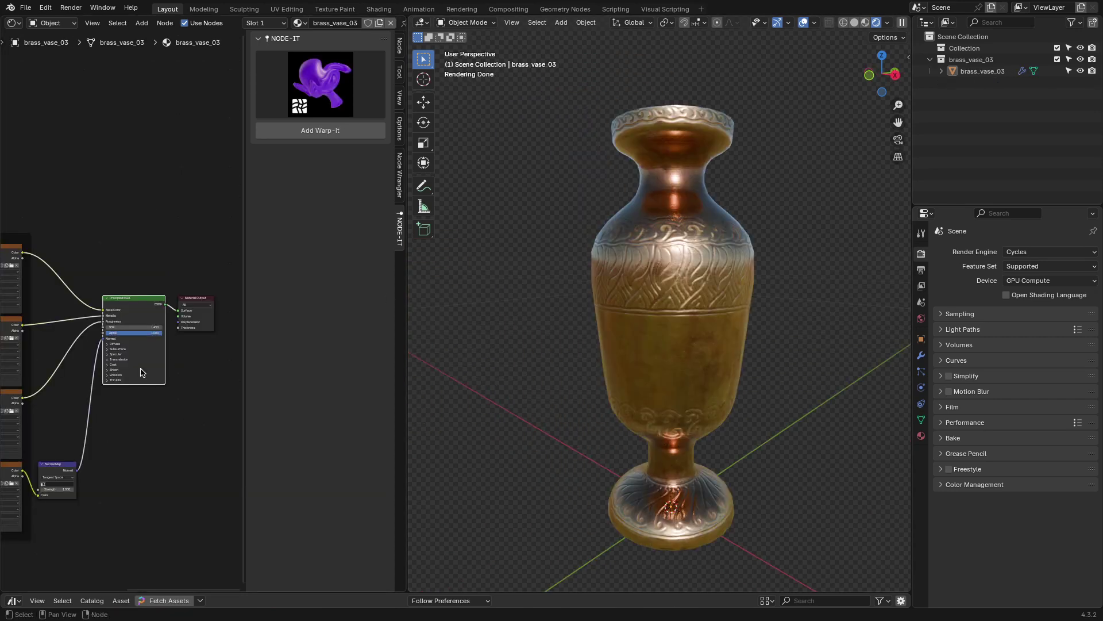
# Add Warp-it to the vase material, lowering warp intensity and scale and setting Detail to 15
pyautogui.click(333, 229)
pyautogui.scroll(3, 509, 308)
pyautogui.scroll(5, 88, 284)
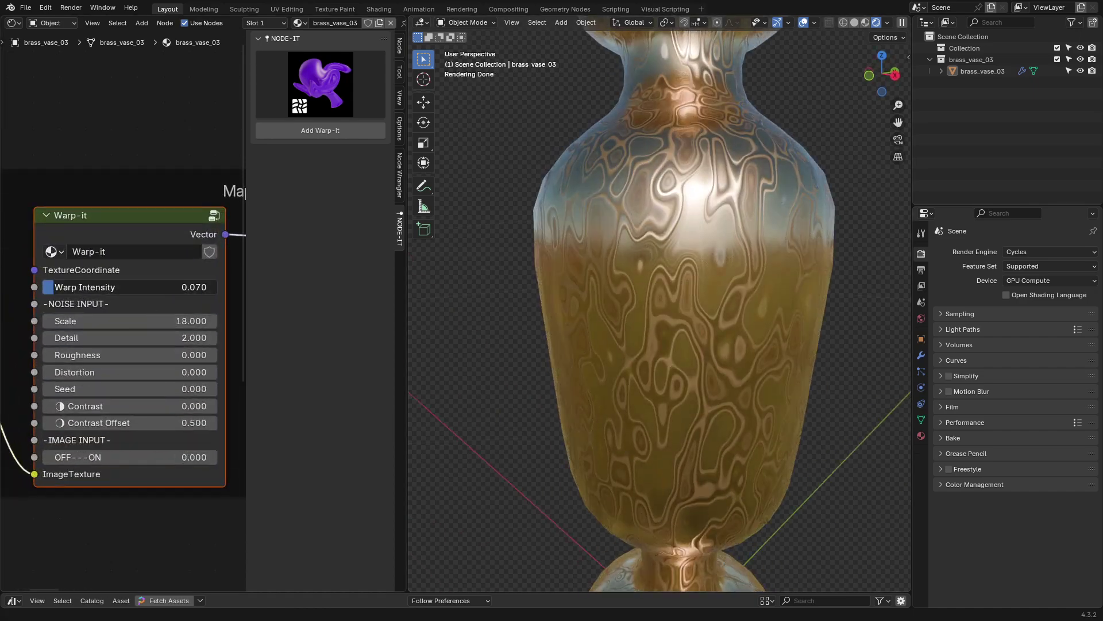
pyautogui.moveTo(130, 287); pyautogui.dragTo(106, 320)
pyautogui.moveTo(130, 337)
pyautogui.mouseDown()
pyautogui.moveTo(173, 337)
pyautogui.moveTo(155, 354)
pyautogui.moveTo(209, 354)
pyautogui.moveTo(86, 354)
pyautogui.moveTo(137, 372)
pyautogui.moveTo(138, 388)
pyautogui.mouseUp()
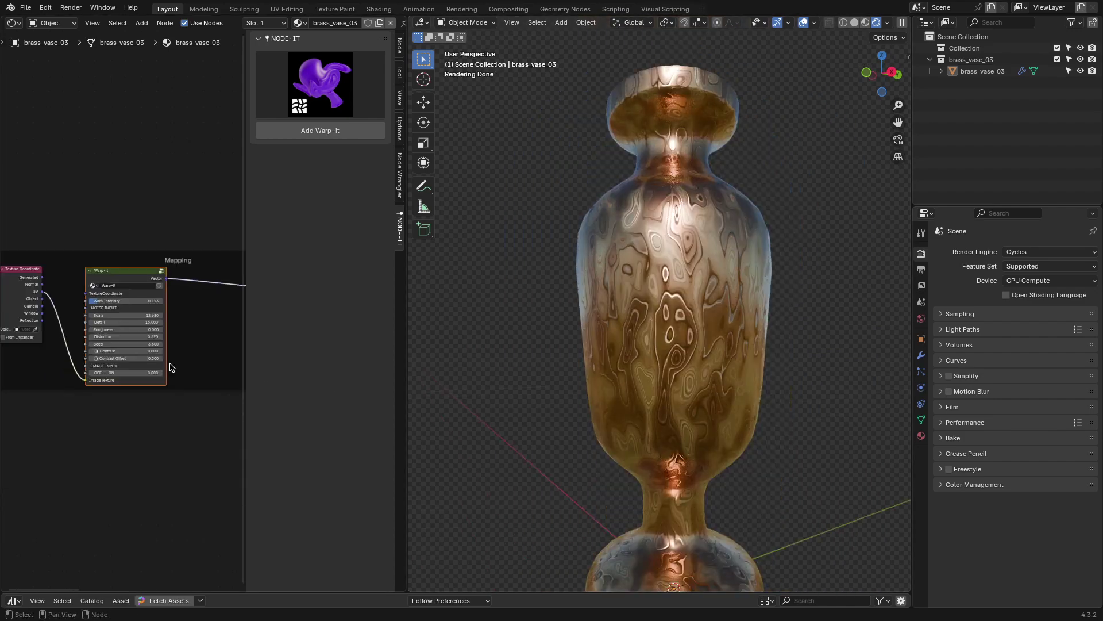
# Add a Blur-it node with Blur Amount 0.250 and Blur Break 0.264
pyautogui.click(320, 84)
pyautogui.click(569, 227)
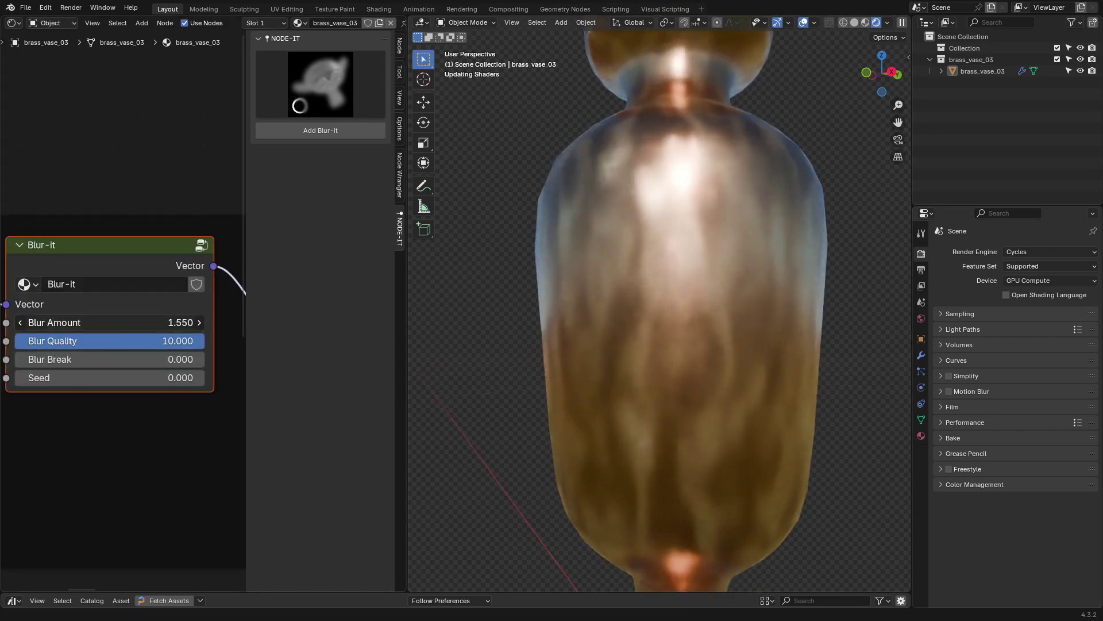
pyautogui.moveTo(172, 341); pyautogui.dragTo(92, 341)
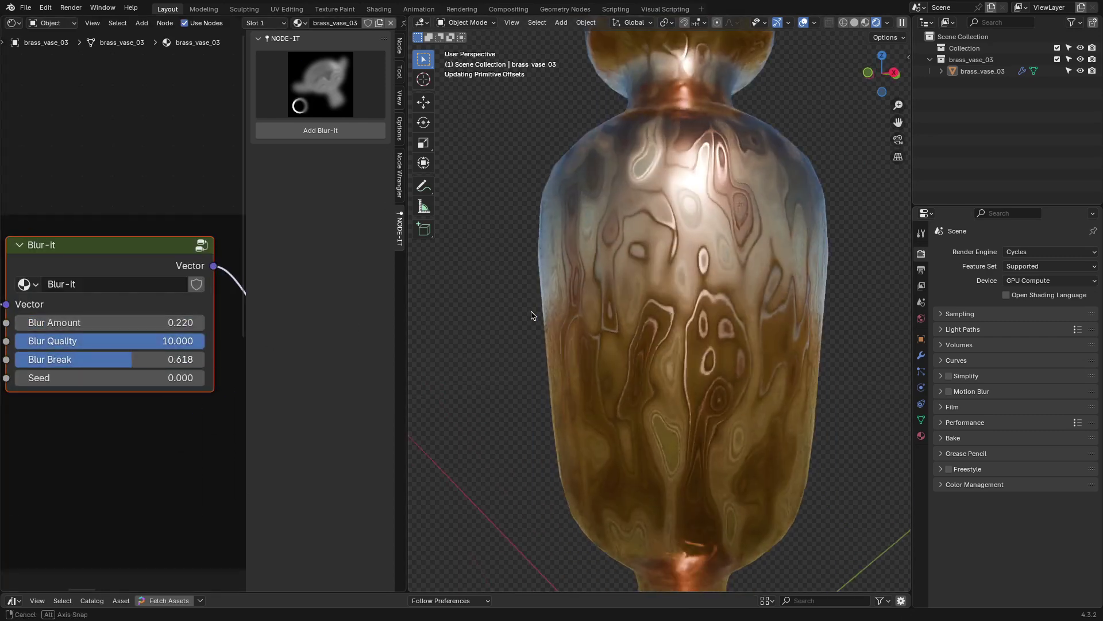
pyautogui.moveTo(143, 322); pyautogui.dragTo(161, 319)
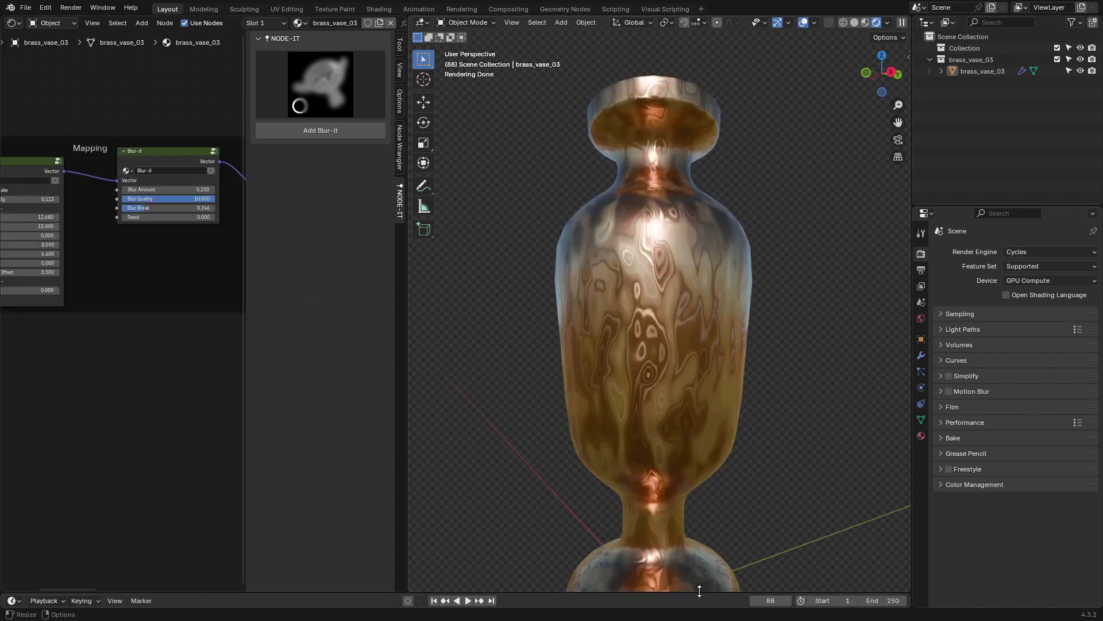
# Add an Anim-it node, feed its LINEAR output into the Mapping, and widen the Oscillation Range
pyautogui.click(320, 85)
pyautogui.click(284, 165)
pyautogui.click(320, 130)
pyautogui.click(316, 239)
pyautogui.moveTo(29, 384); pyautogui.dragTo(246, 185)
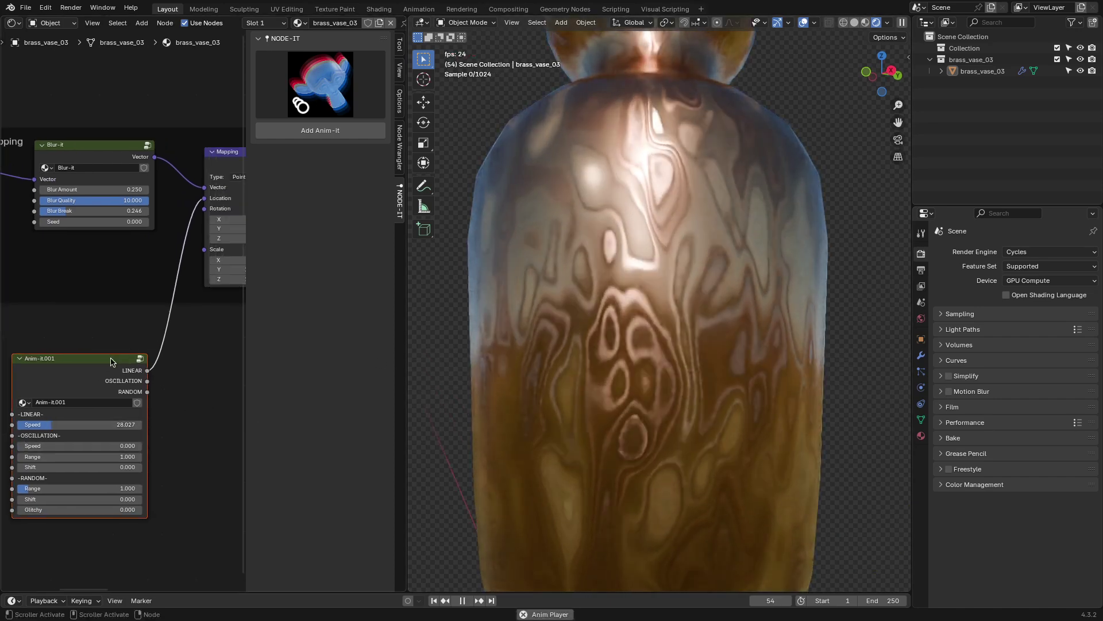
pyautogui.moveTo(57, 424); pyautogui.dragTo(149, 424)
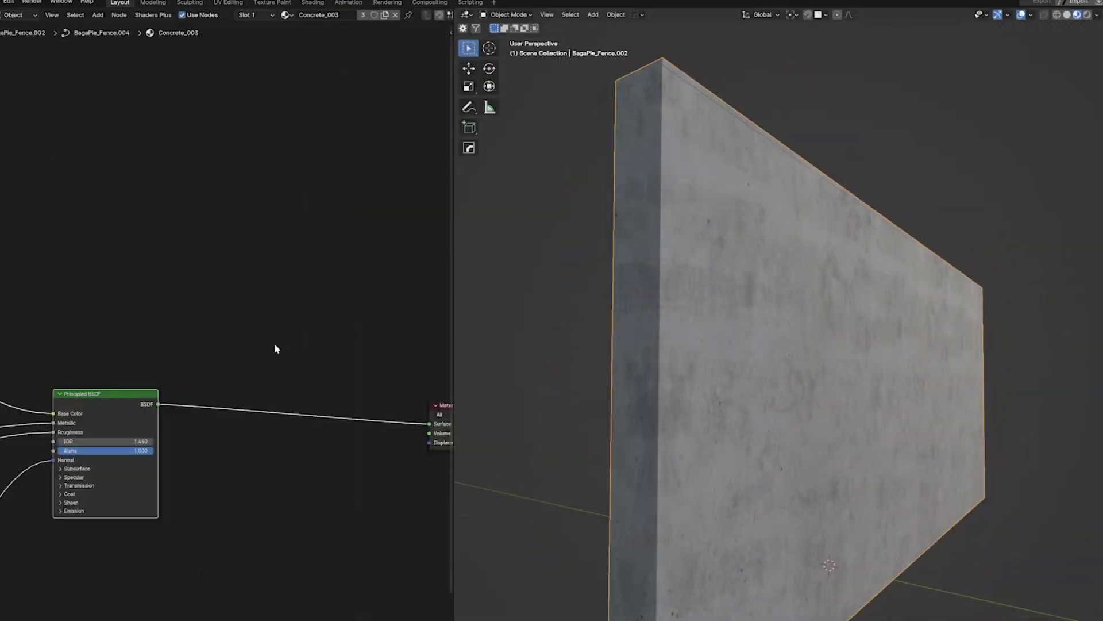
# Bring the concrete wall's shader nodes into view and select the lower Principled BSDF
pyautogui.moveTo(787, 355); pyautogui.dragTo(862, 327, button='middle')
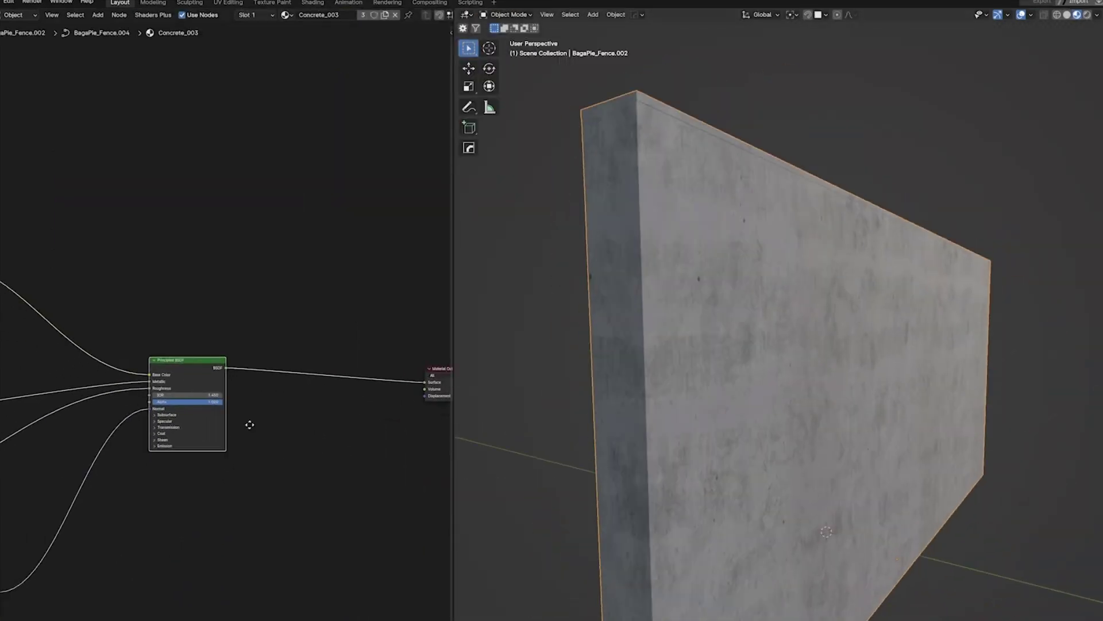
pyautogui.moveTo(246, 424); pyautogui.dragTo(255, 382, button='middle')
pyautogui.moveTo(170, 449); pyautogui.dragTo(154, 446)
pyautogui.keyDown('shift'); pyautogui.click(175, 375); pyautogui.keyUp('shift')
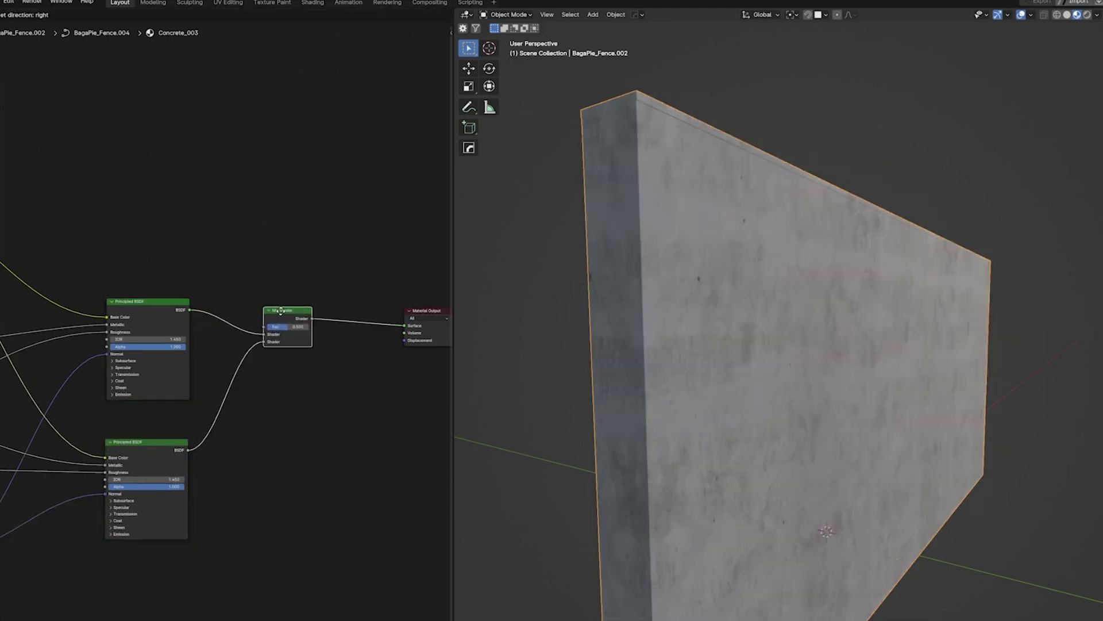
# Add a Leak-it node, lengthen the leaks, raise their contrast, and lower the contrast offset
pyautogui.hotkey('shift', 'a')
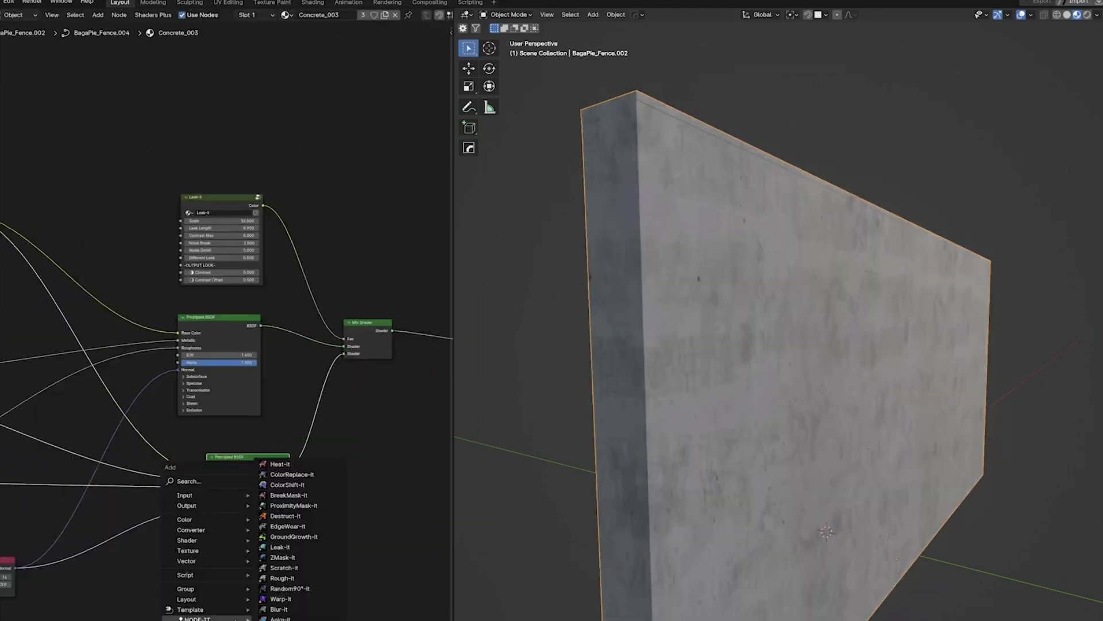
pyautogui.click(197, 486)
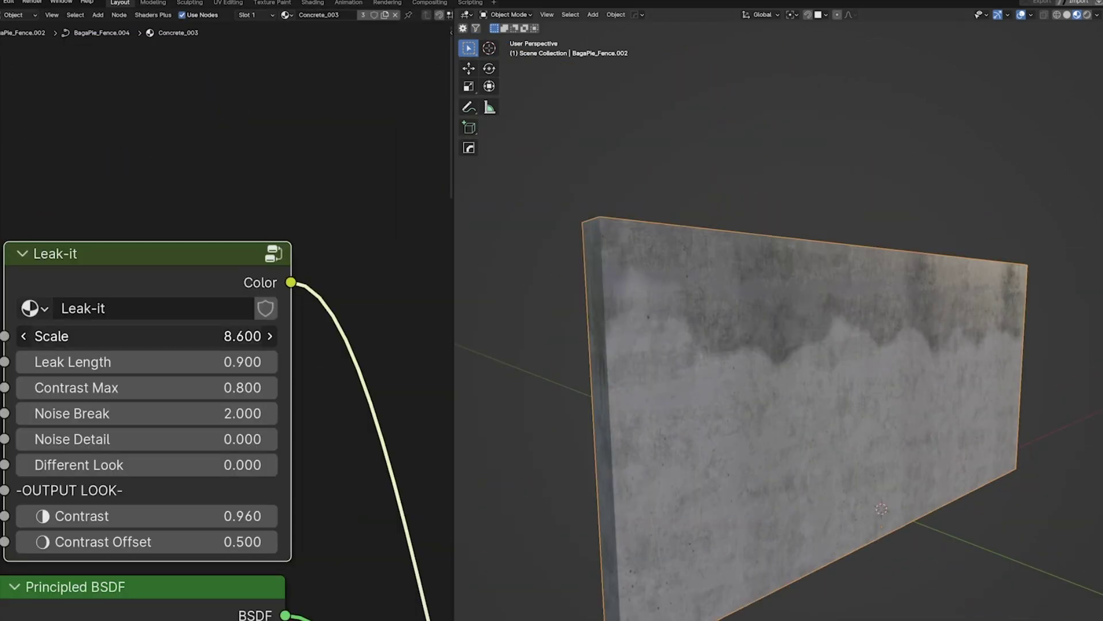
pyautogui.moveTo(172, 362); pyautogui.dragTo(195, 362)
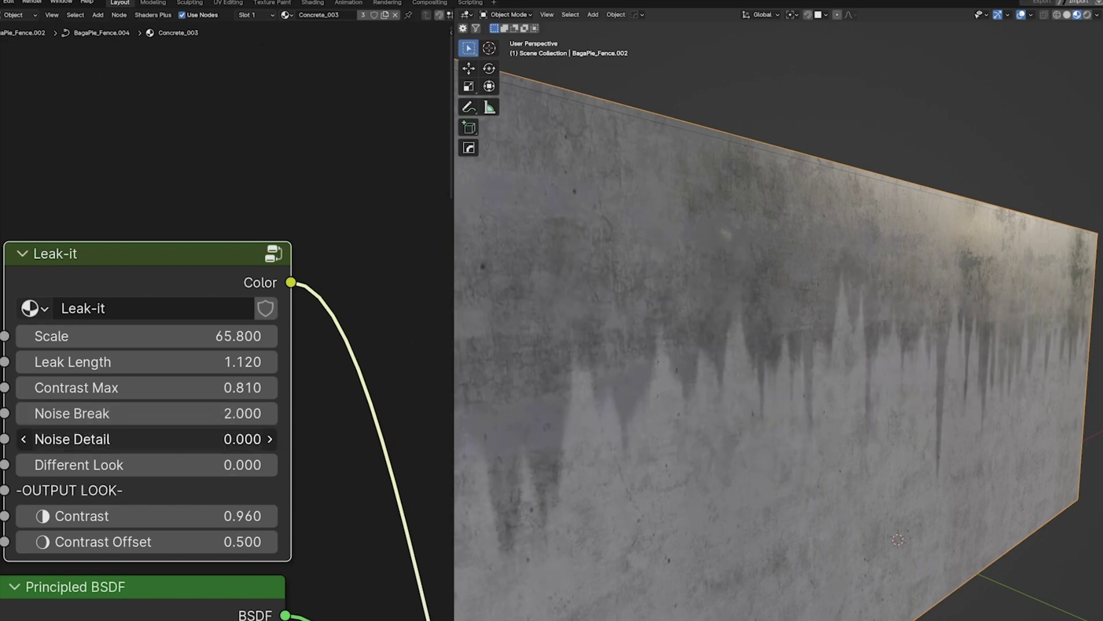
pyautogui.moveTo(75, 470); pyautogui.dragTo(202, 454)
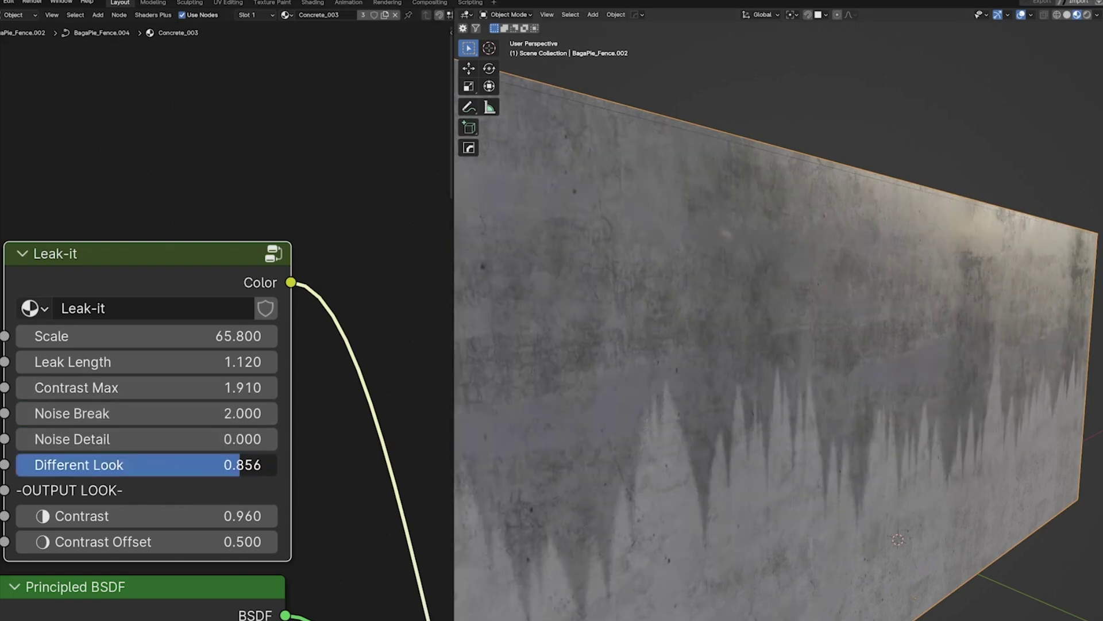
pyautogui.scroll(-1, 365, 480)
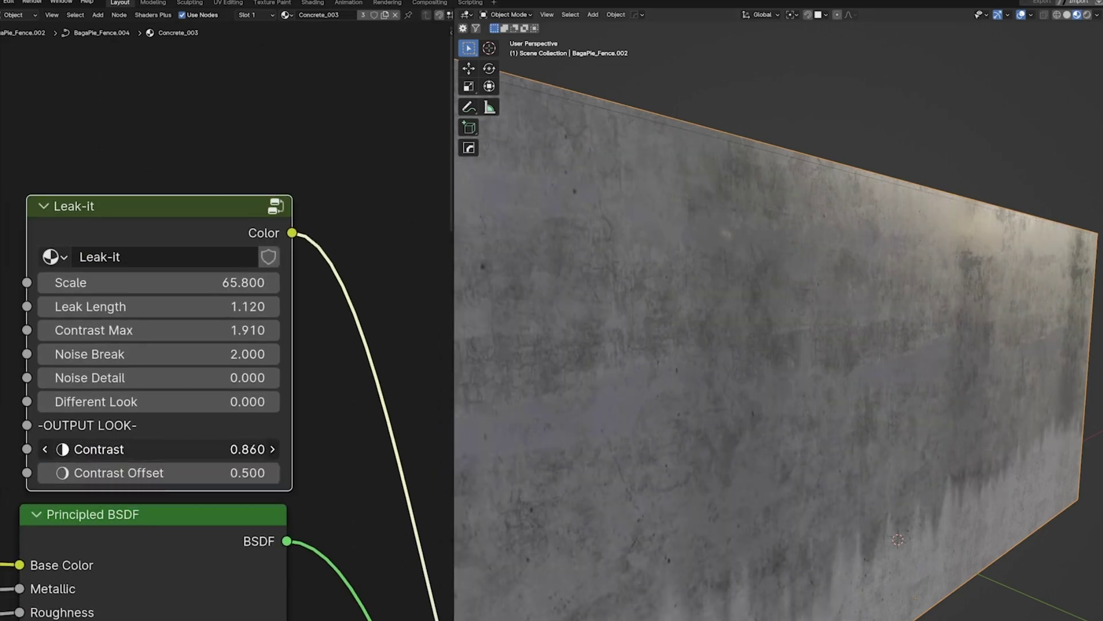
pyautogui.moveTo(172, 449); pyautogui.dragTo(195, 449)
pyautogui.moveTo(173, 472); pyautogui.dragTo(138, 472)
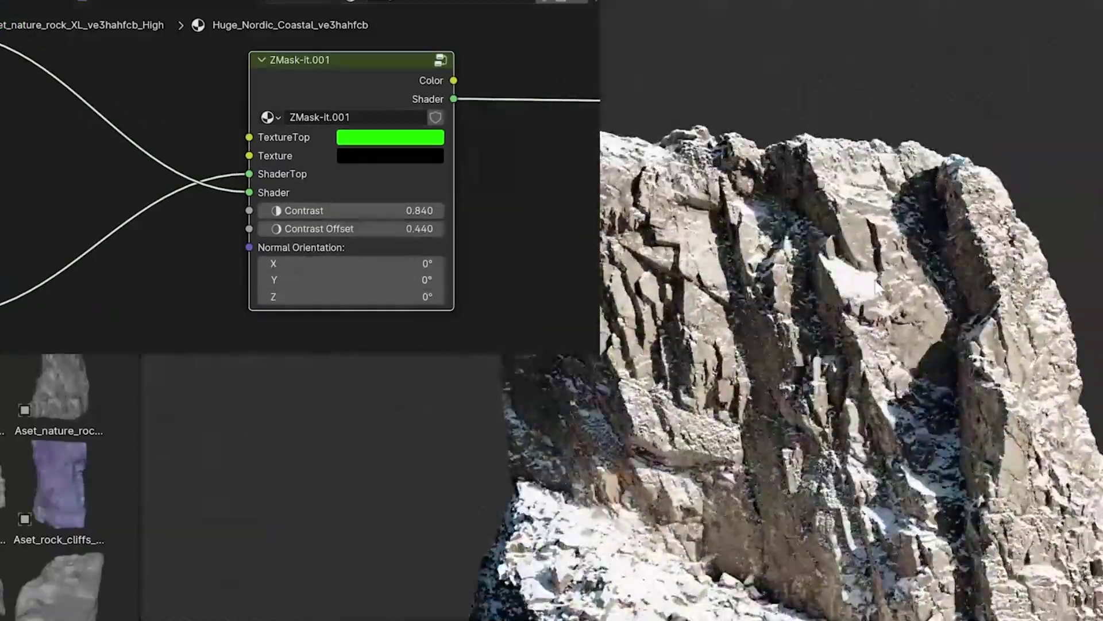
# Tilt the ZMask-it Normal Orientation to X 99°, Y 35.8°, Z -104°
pyautogui.moveTo(350, 263); pyautogui.dragTo(390, 279)
pyautogui.moveTo(350, 296); pyautogui.dragTo(321, 297)
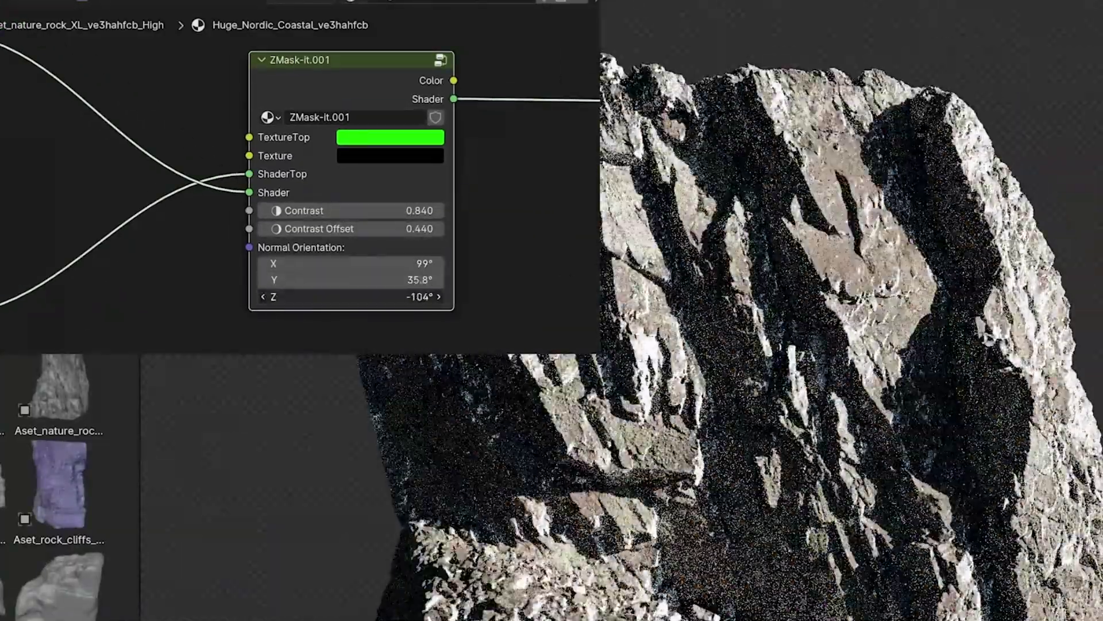